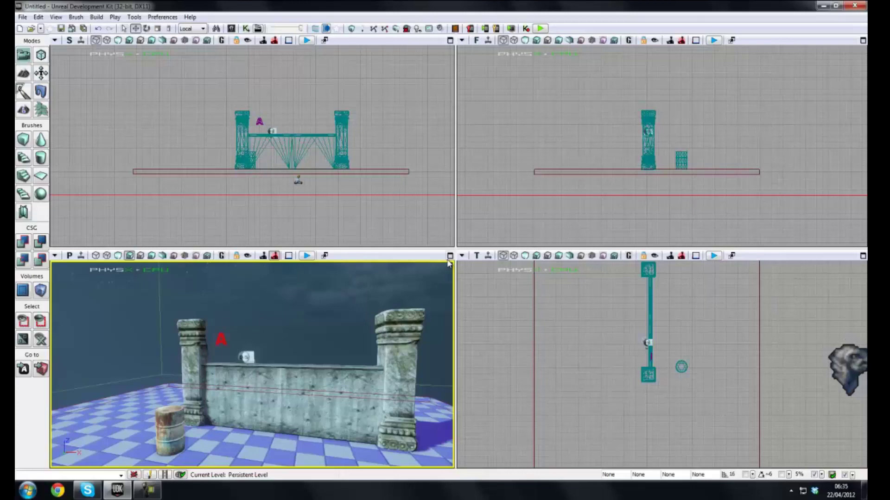
Examine the stone wall, the barrel and the red letter A in the perspective view, selecting the letter
right_drag(204, 371, 170, 391)
drag(320, 376, 320, 394)
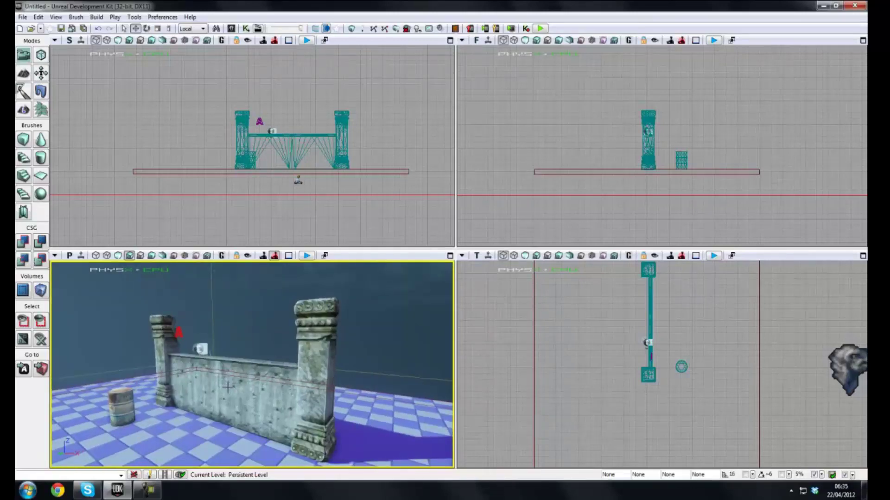
drag(195, 384, 261, 387)
right_drag(261, 387, 304, 391)
scroll(303, 391, up, 1)
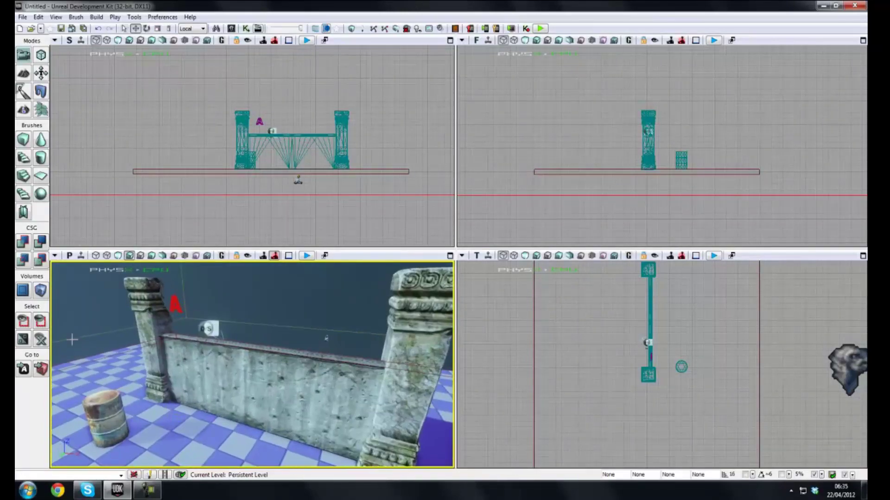
click(181, 307)
click(176, 307)
right_drag(240, 309, 240, 298)
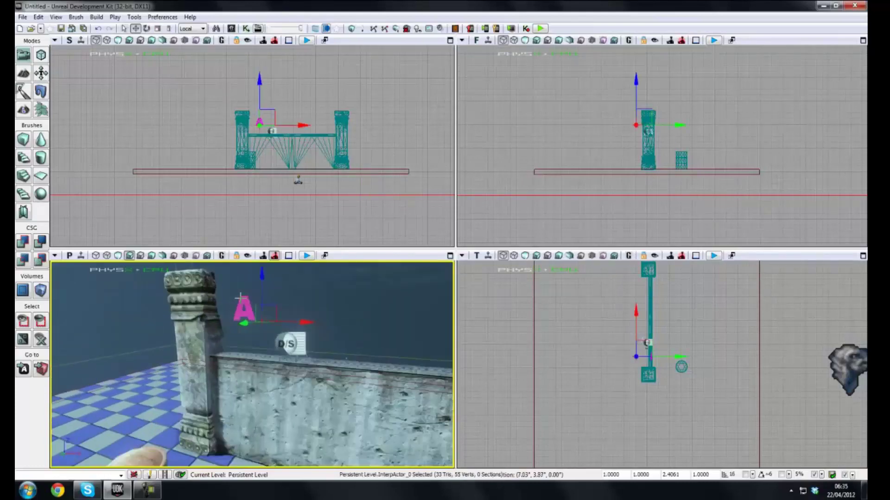
drag(240, 297, 268, 343)
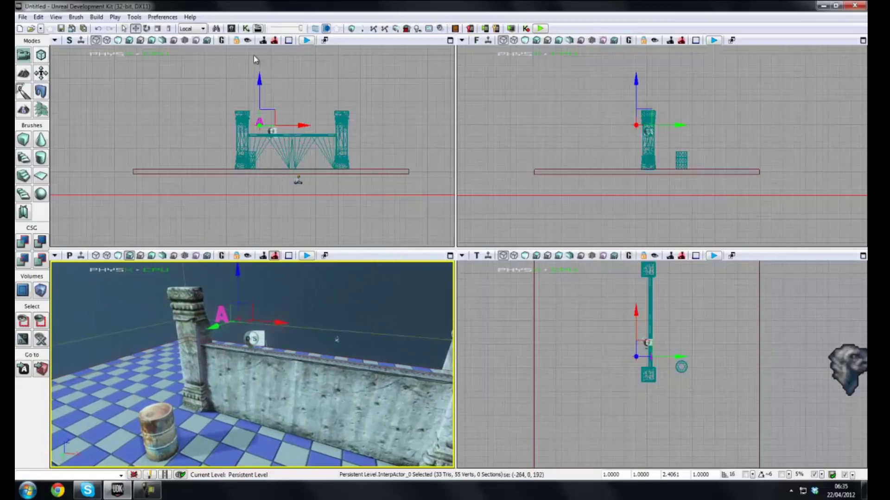
Open Kismet to inspect the letter's Matinee node, check the barrel and letter A in the scene, and close Kismet
click(246, 28)
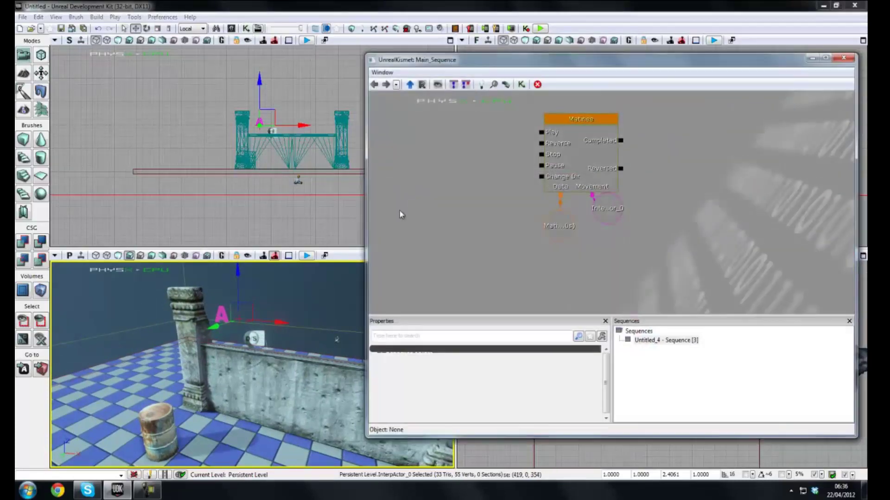
drag(485, 212, 526, 213)
click(598, 149)
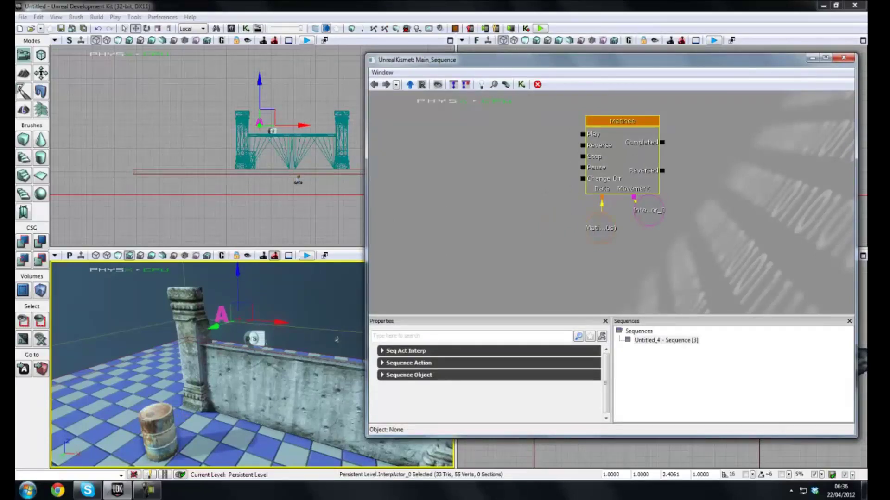
click(151, 421)
right_drag(248, 370, 220, 374)
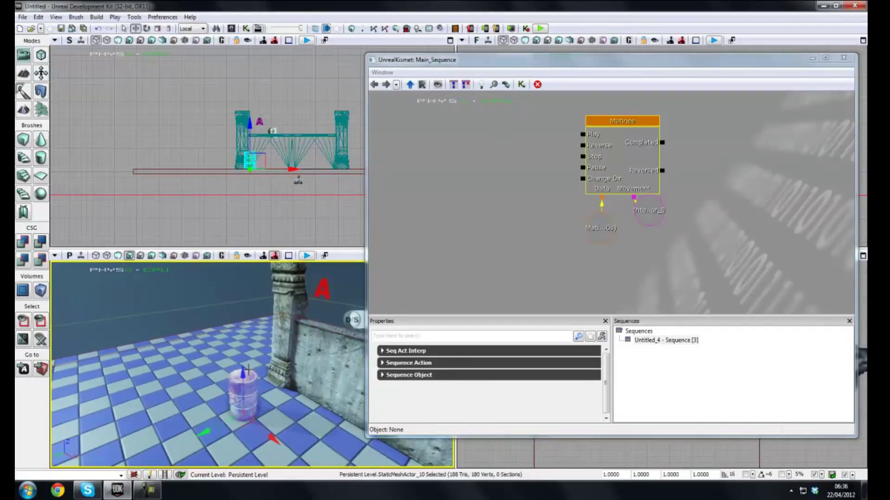
click(326, 291)
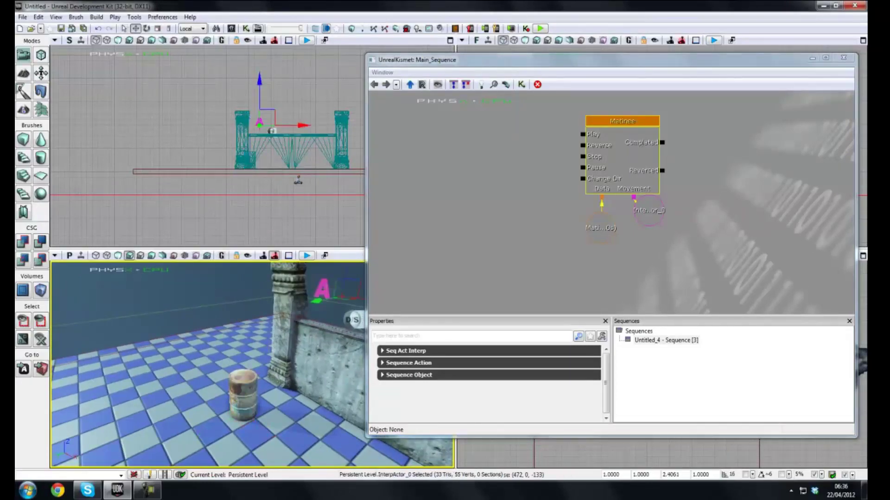
click(843, 58)
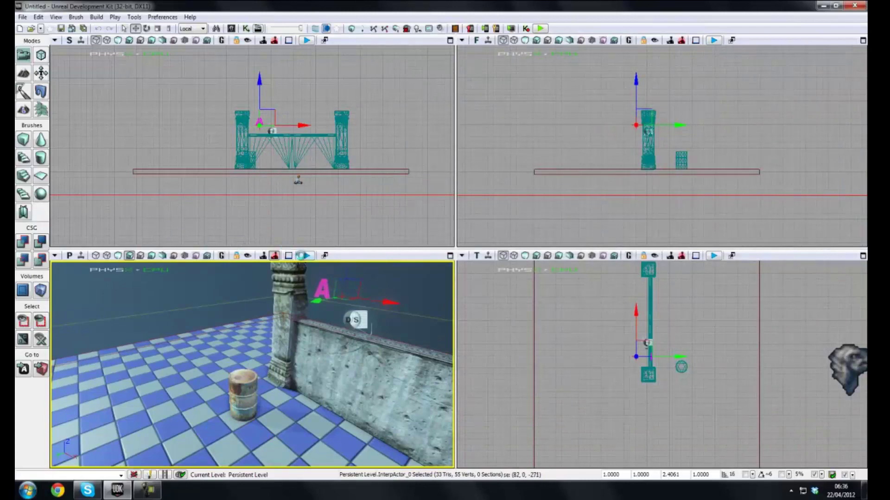
Play-test the level in the perspective viewport by shooting the barrel, end the session and clear the selection
click(307, 255)
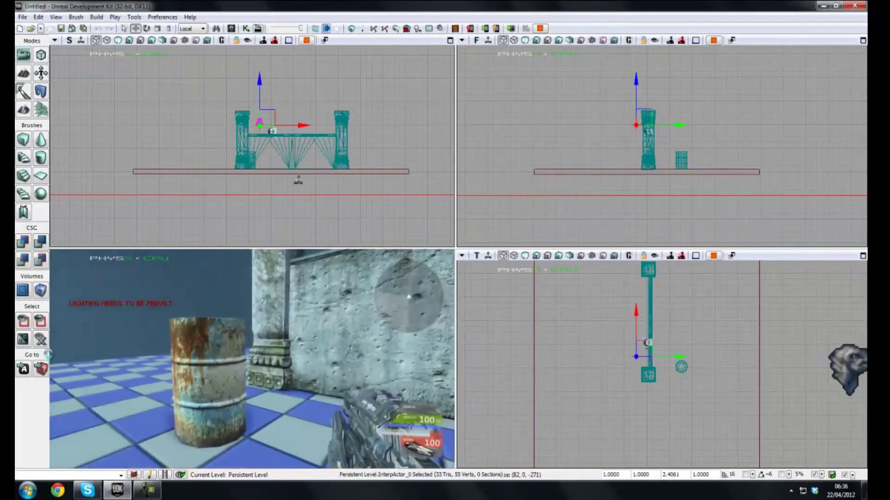
click(252, 359)
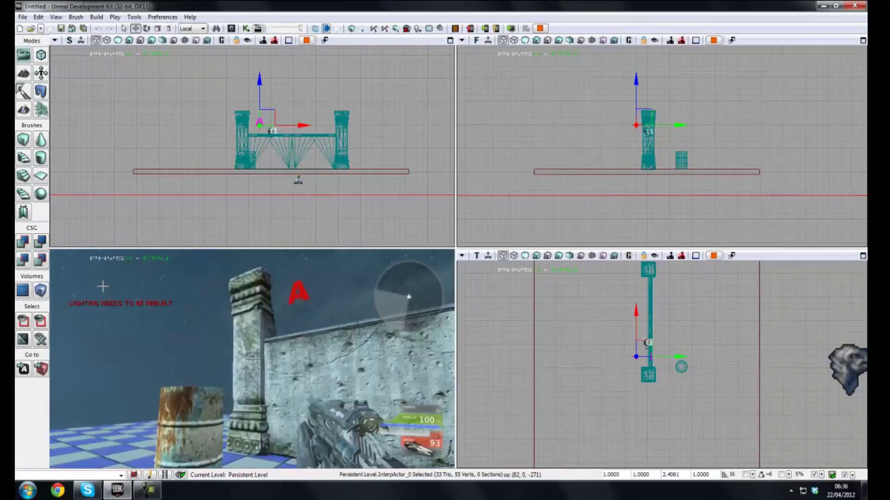
key(Escape)
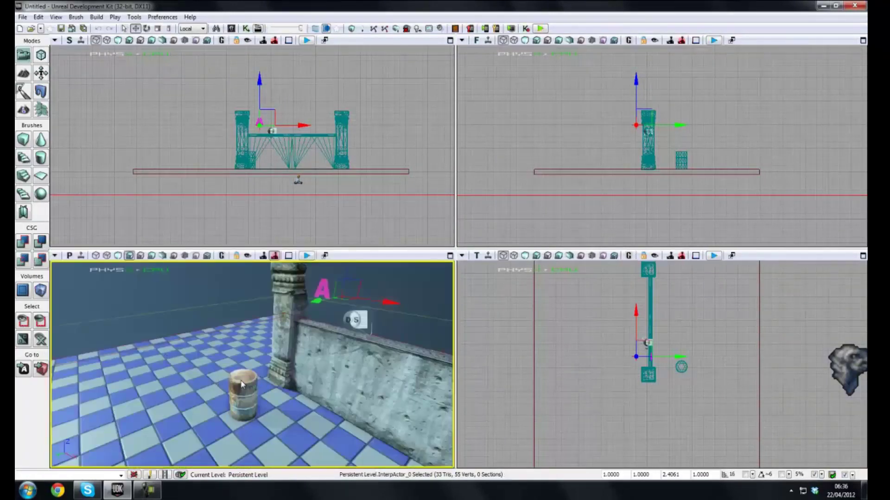
key(Escape)
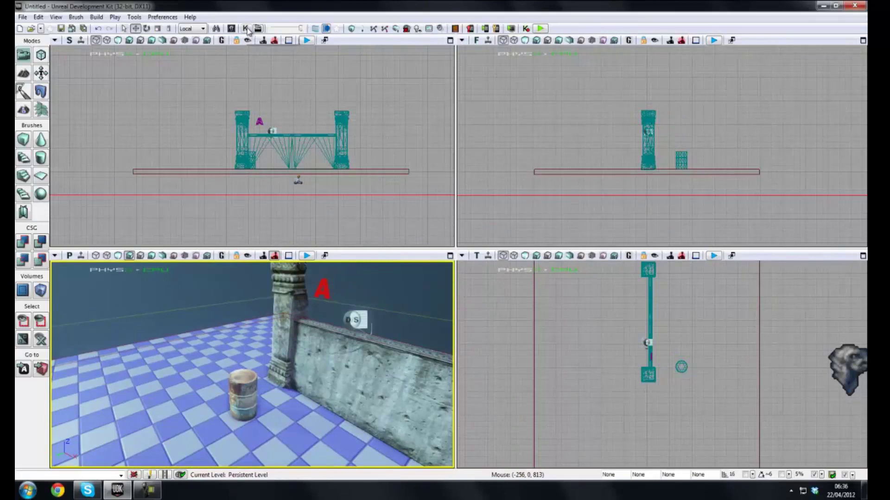
Add a Take Damage event for the barrel in Kismet and place it beside the Matinee node
click(247, 28)
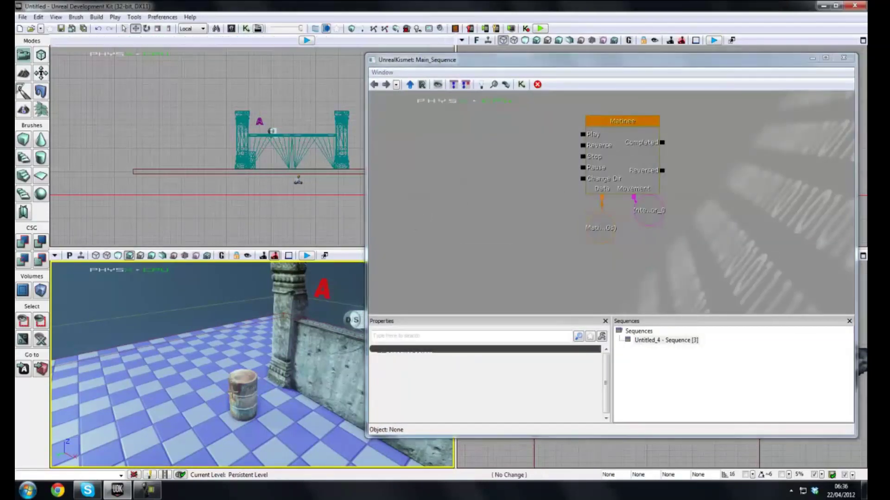
click(235, 394)
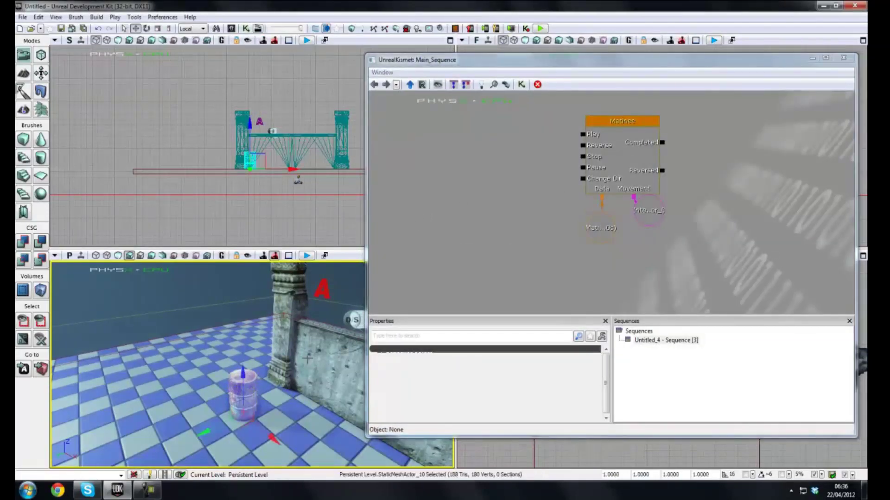
right_click(420, 251)
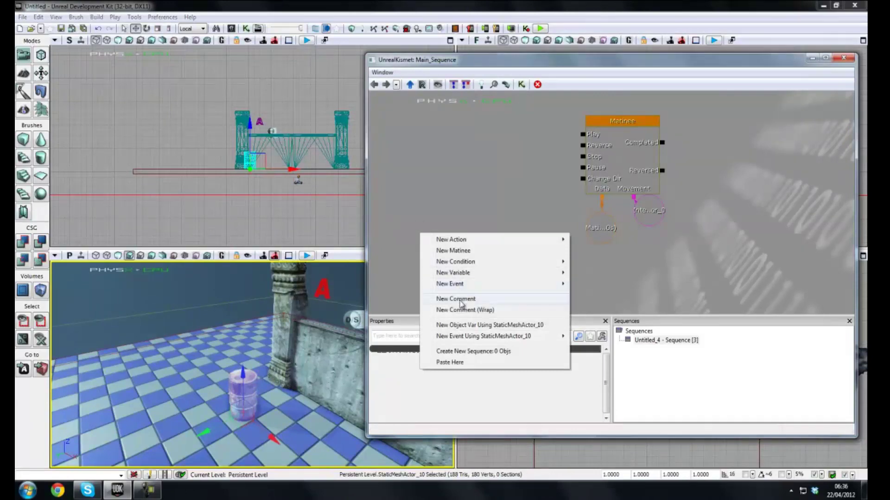
mouse_move(495, 338)
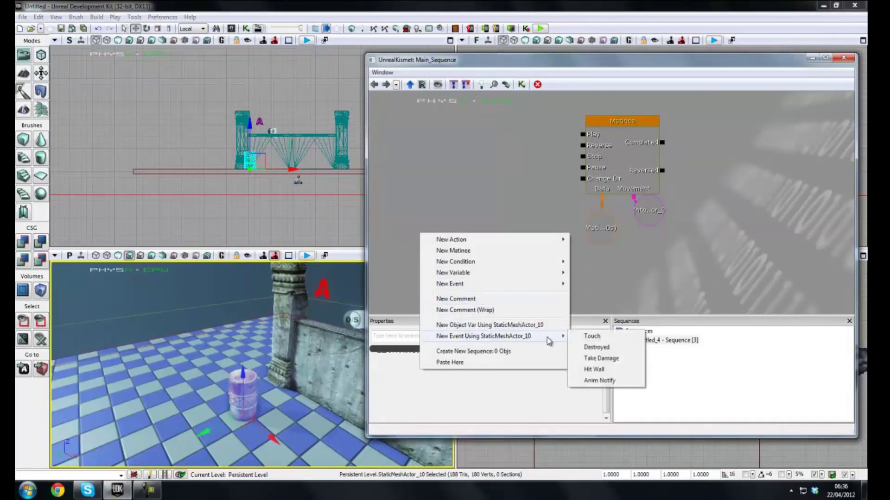
click(601, 358)
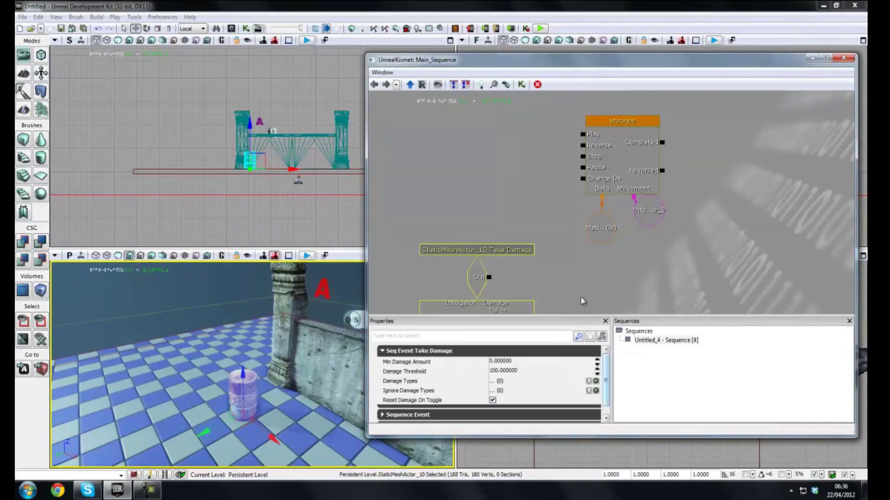
drag(482, 250, 482, 174)
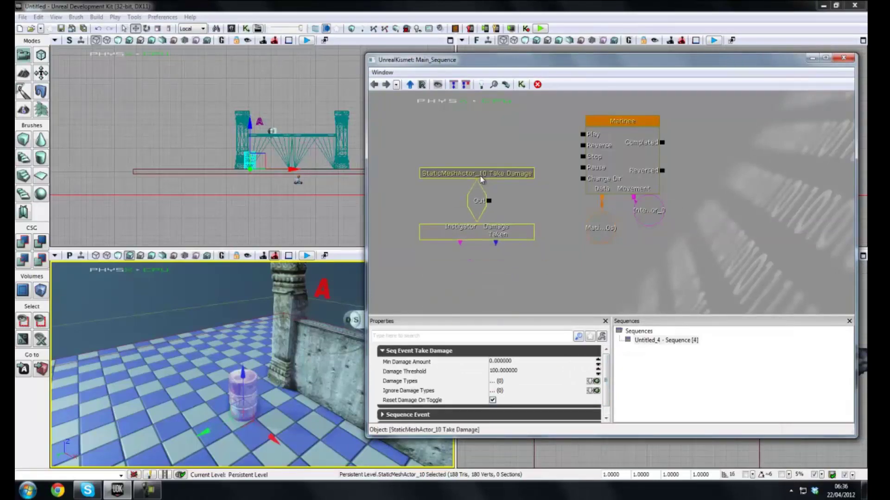
Connect the Take Damage event's Out to the Matinee node's Play input
right_drag(253, 357, 259, 378)
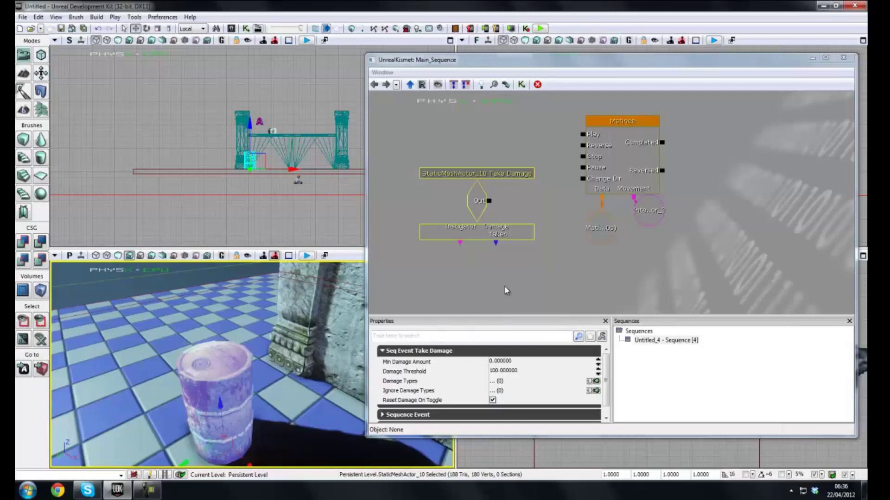
drag(507, 291, 476, 293)
drag(463, 205, 552, 139)
click(472, 240)
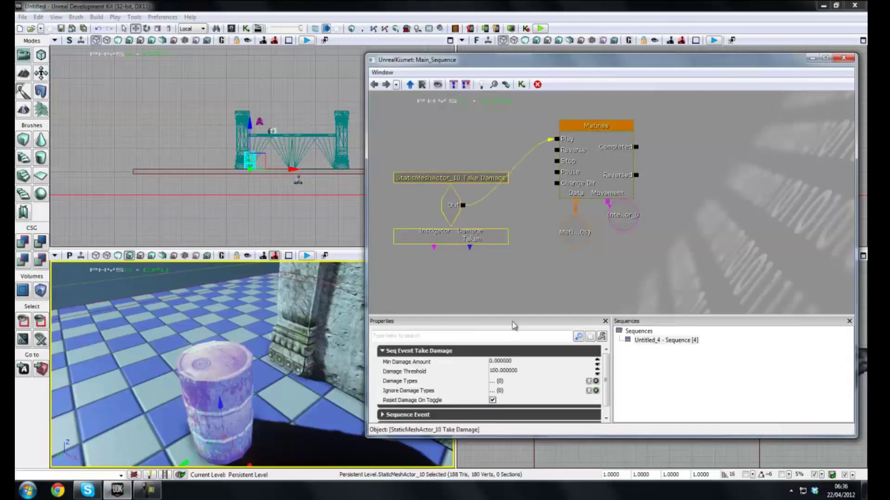
Play-test the level by shooting the barrel and checking the letter A above the wall, and end the session
right_drag(326, 274, 299, 261)
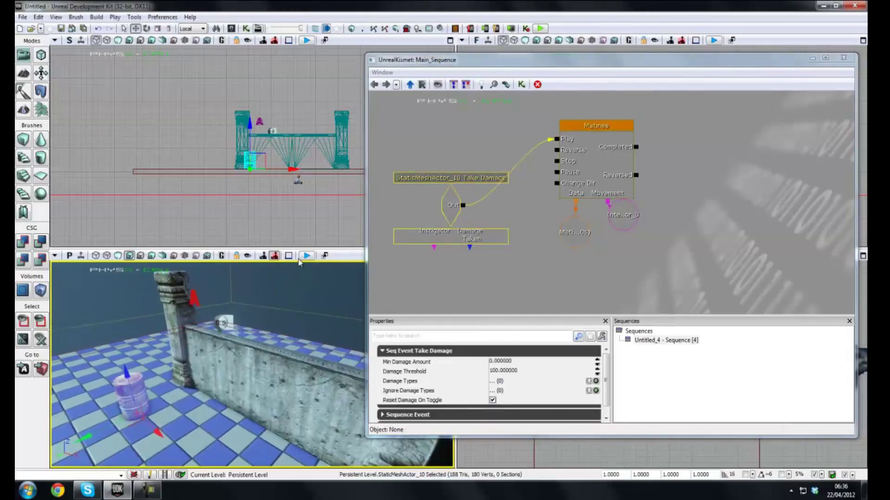
click(307, 256)
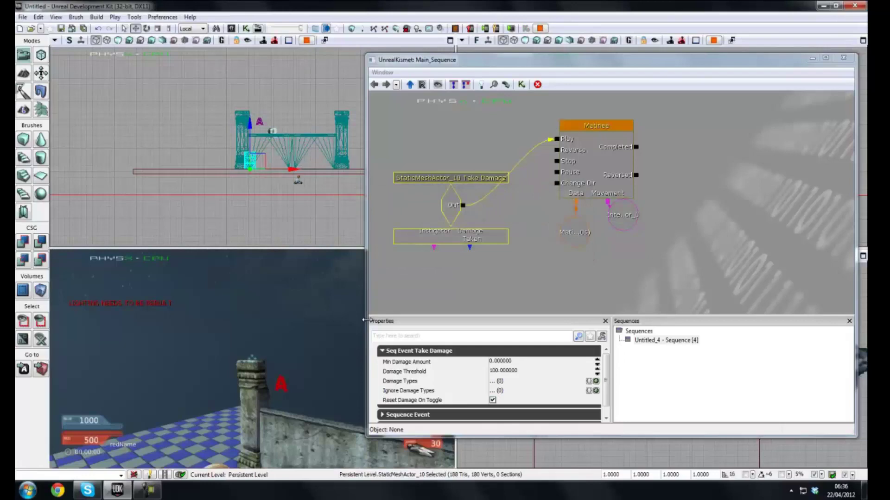
key(w)
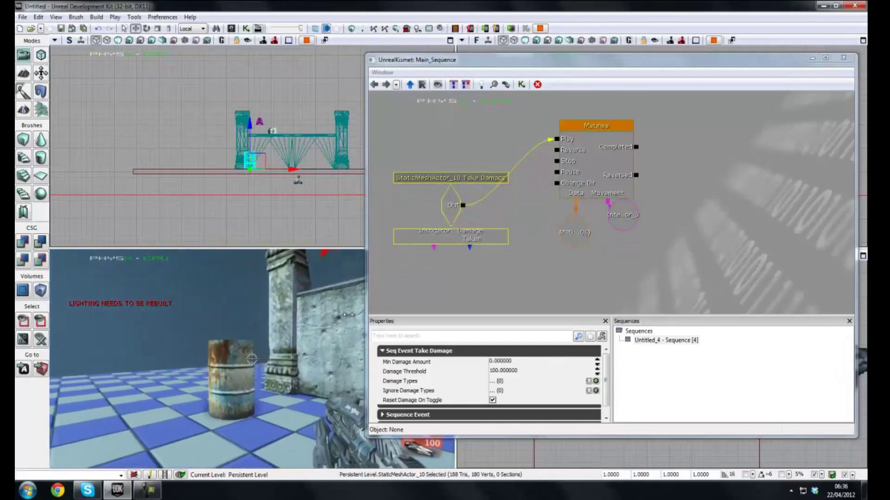
right_drag(252, 359, 252, 359)
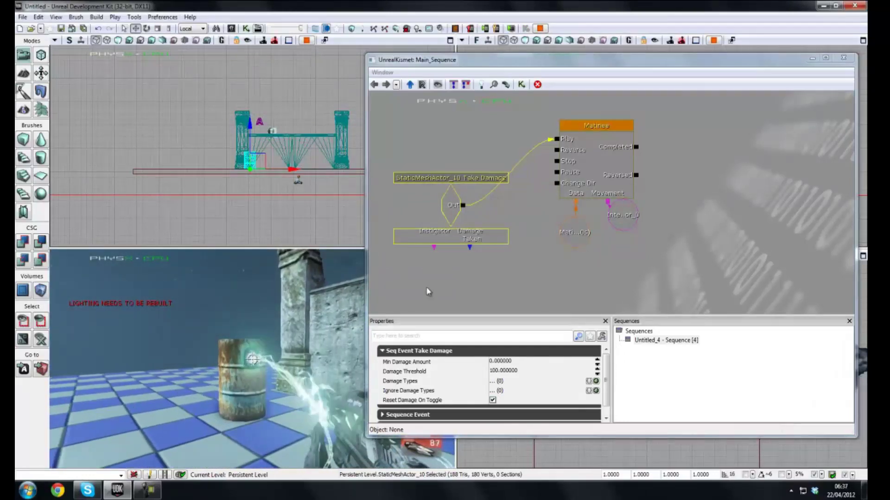
right_drag(428, 292, 507, 283)
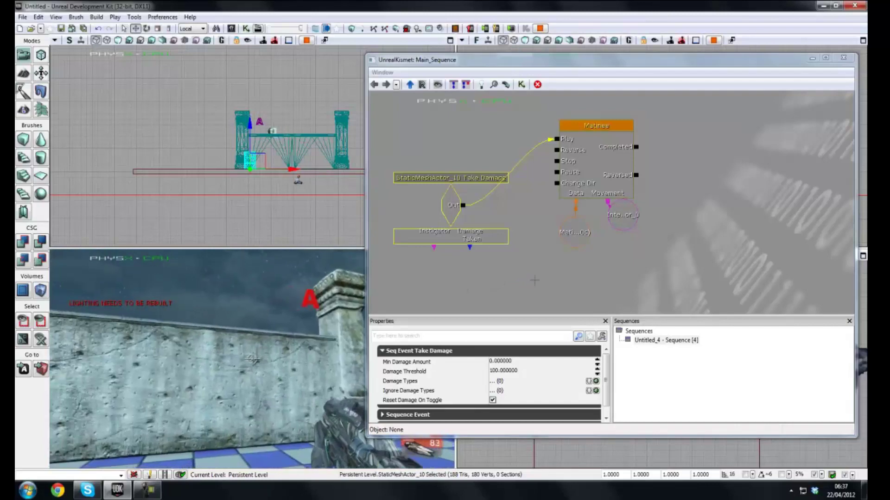
key(Escape)
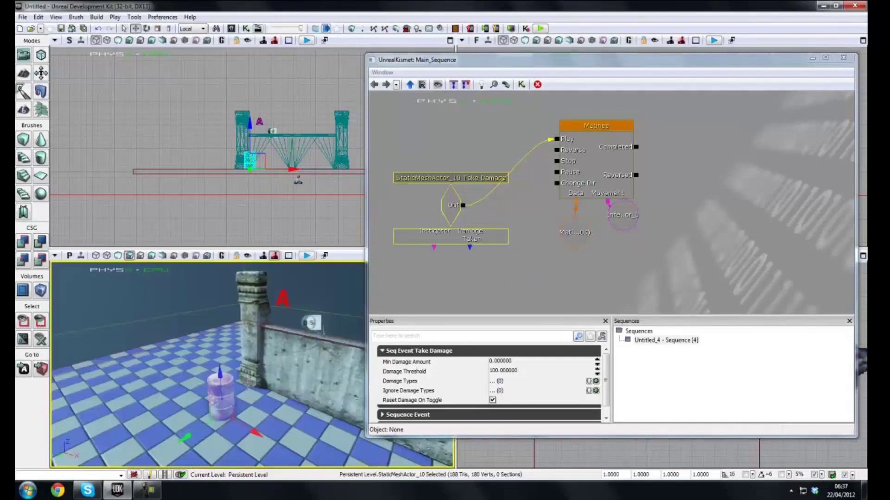
Narrow the Kismet window so that it stops covering the perspective viewport
right_drag(314, 362, 314, 317)
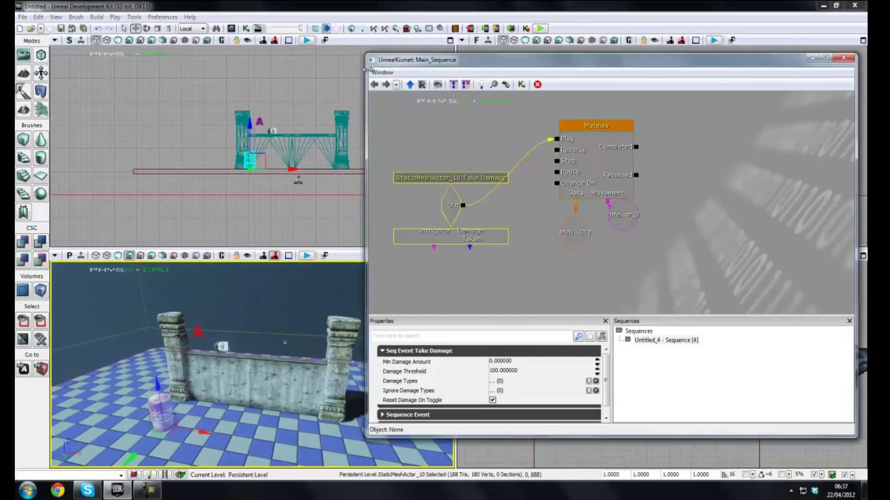
drag(367, 79, 457, 78)
drag(319, 329, 255, 327)
right_drag(256, 327, 255, 327)
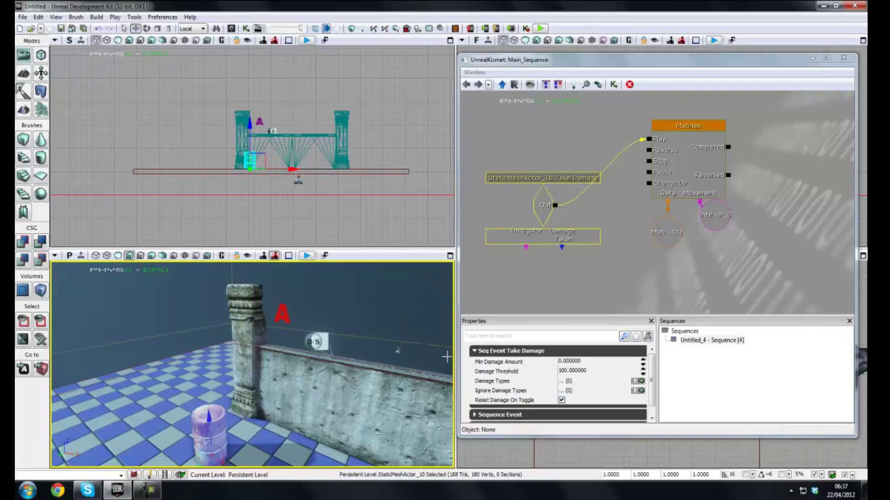
right_drag(298, 338, 352, 335)
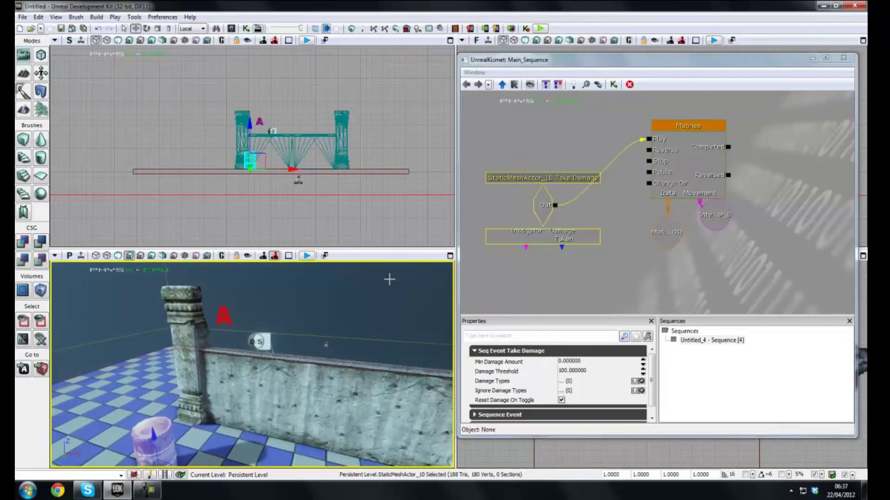
drag(384, 356, 317, 419)
Set the Take Damage event's Damage Threshold to 5
click(572, 371)
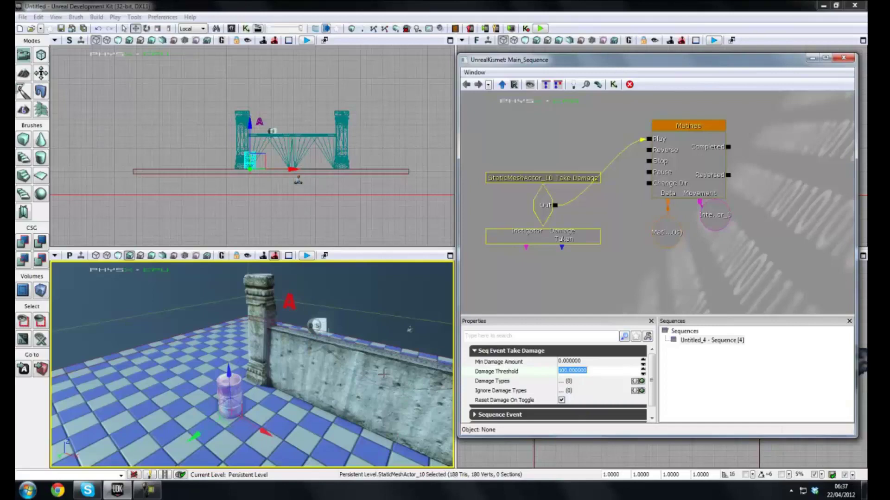
right_drag(384, 374, 391, 388)
key(w)
key(s)
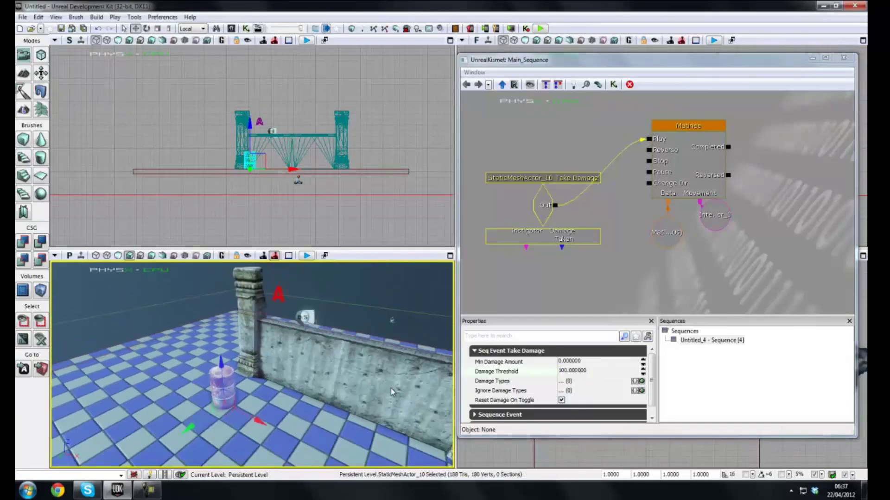
click(572, 371)
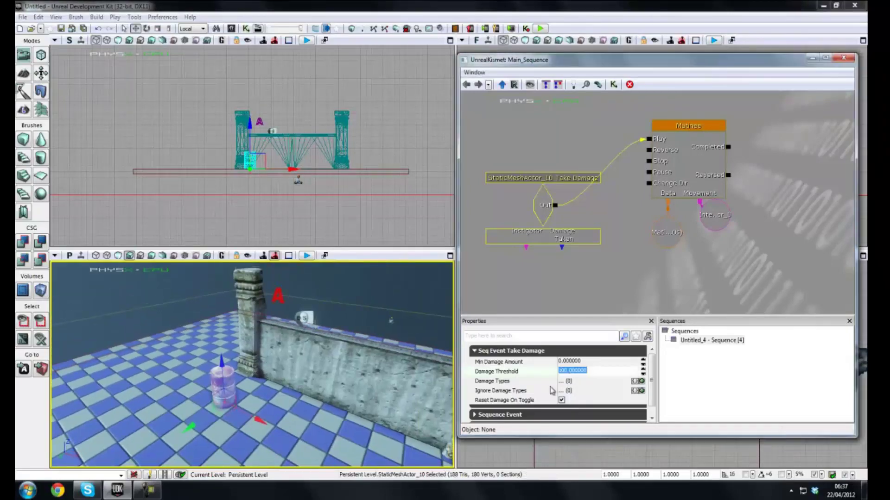
text(5)
key(Return)
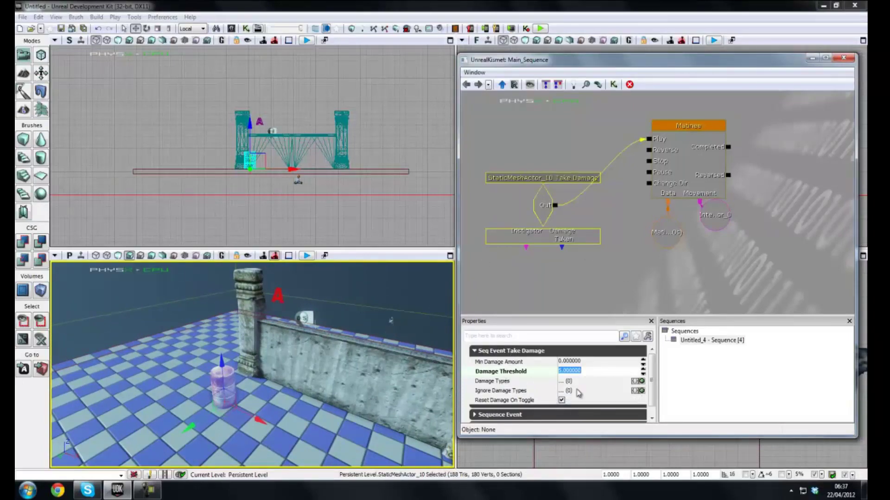
drag(320, 359, 308, 274)
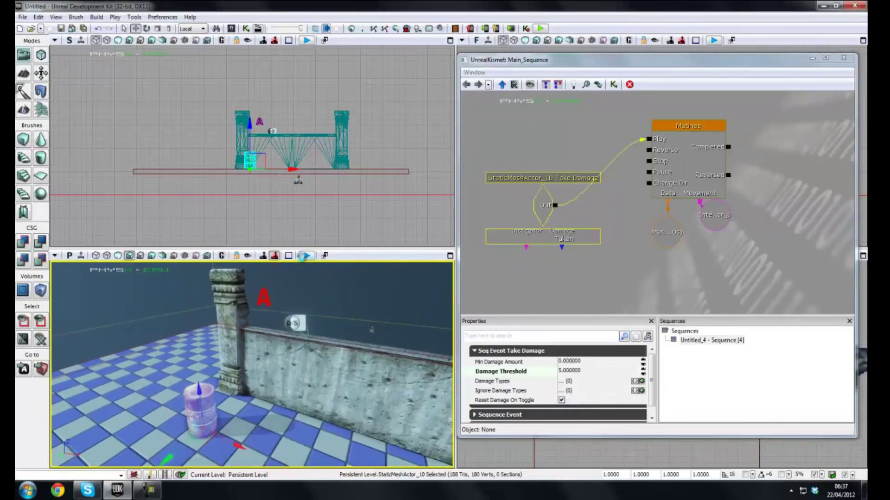
Play-test the level by shooting the barrel and checking the letter A above the wall, and exit the test
click(307, 256)
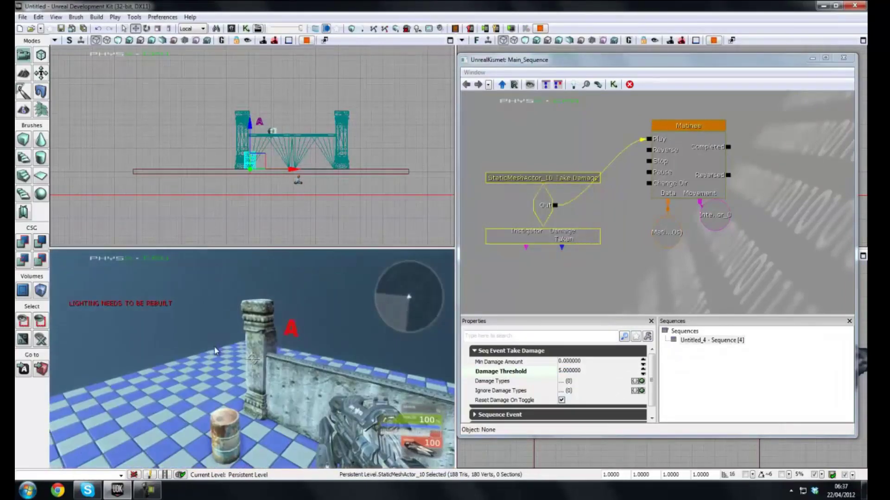
key(w)
right_click(195, 295)
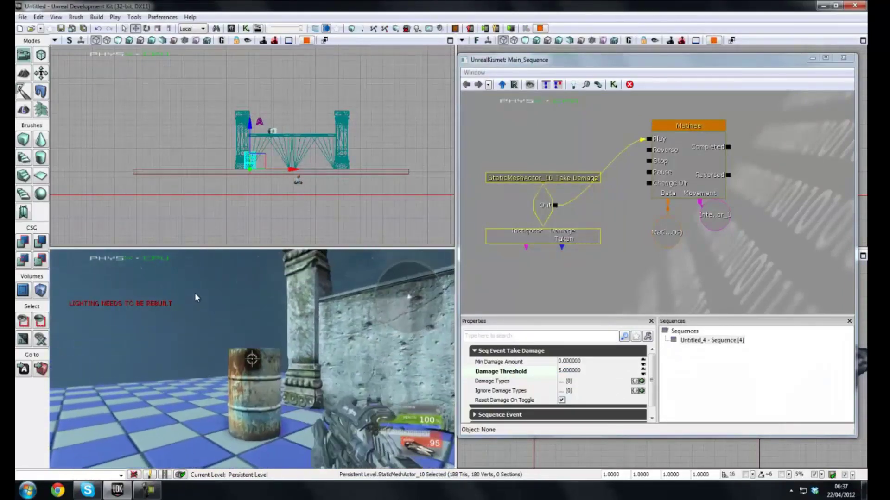
key(w)
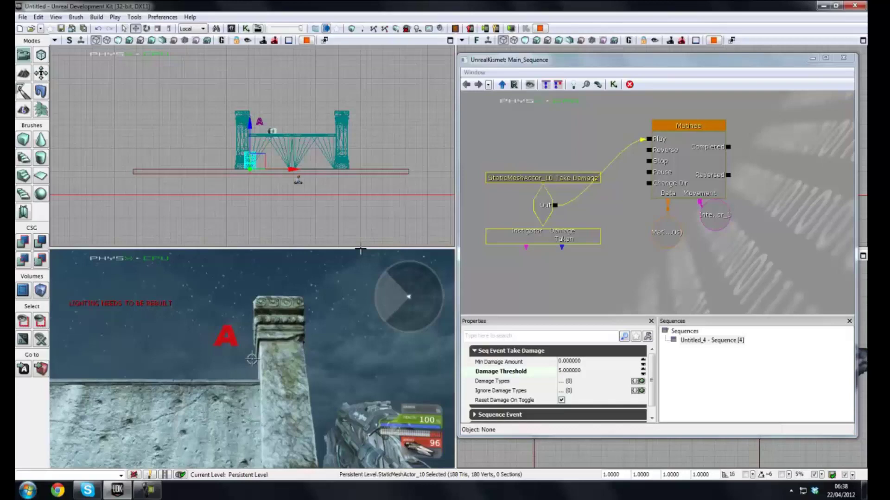
key(Escape)
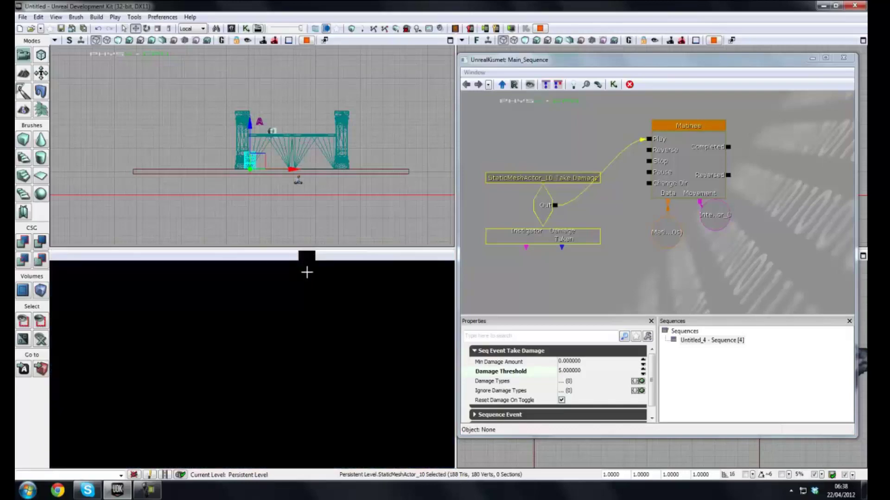
drag(361, 360, 290, 383)
click(298, 373)
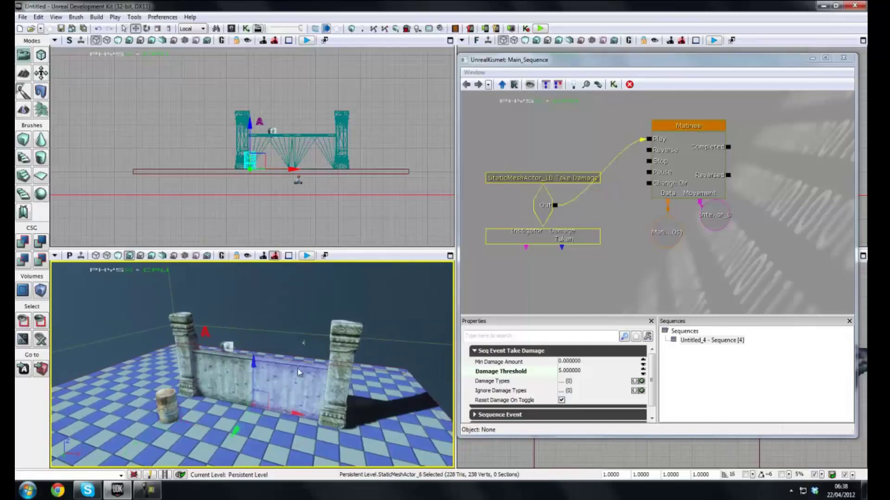
click(552, 258)
right_click(551, 258)
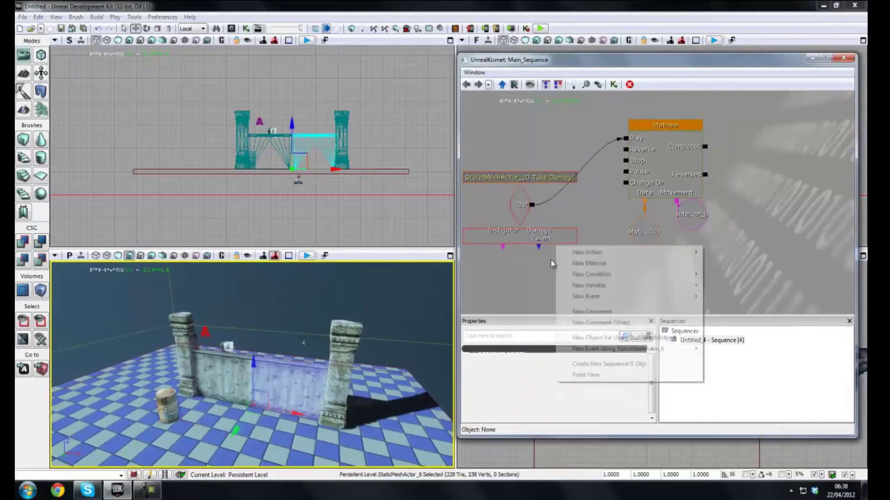
mouse_move(597, 298)
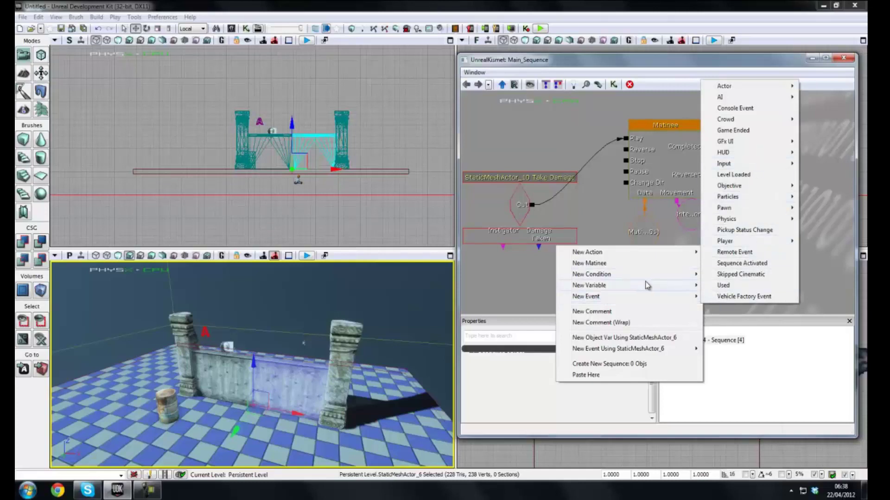
mouse_move(621, 258)
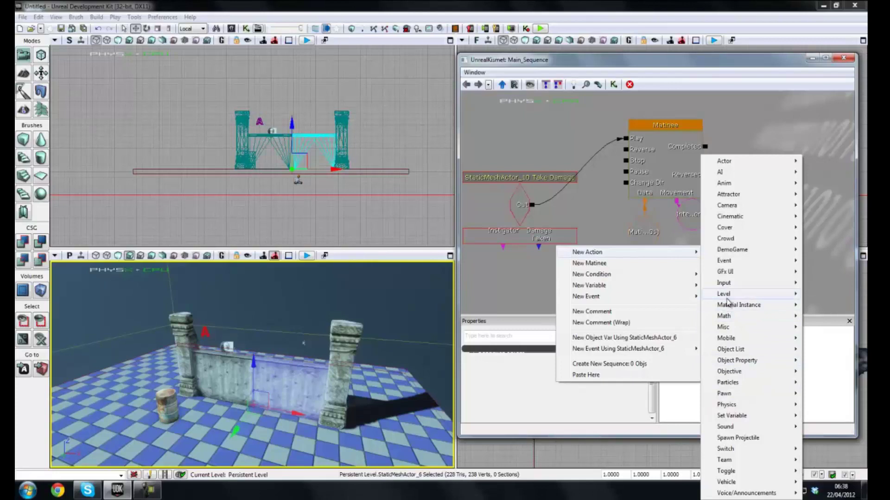
click(661, 134)
Connect the Matinee node's Completed output to its own Reverse input
drag(705, 146, 618, 151)
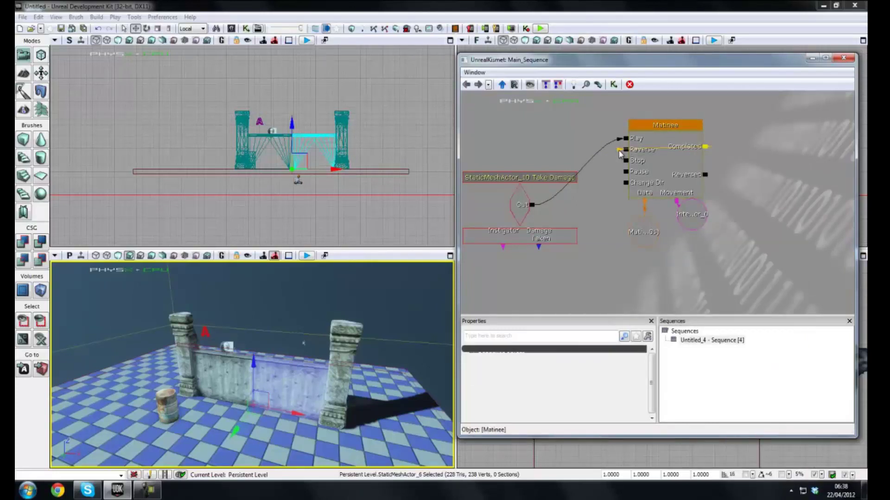
click(252, 314)
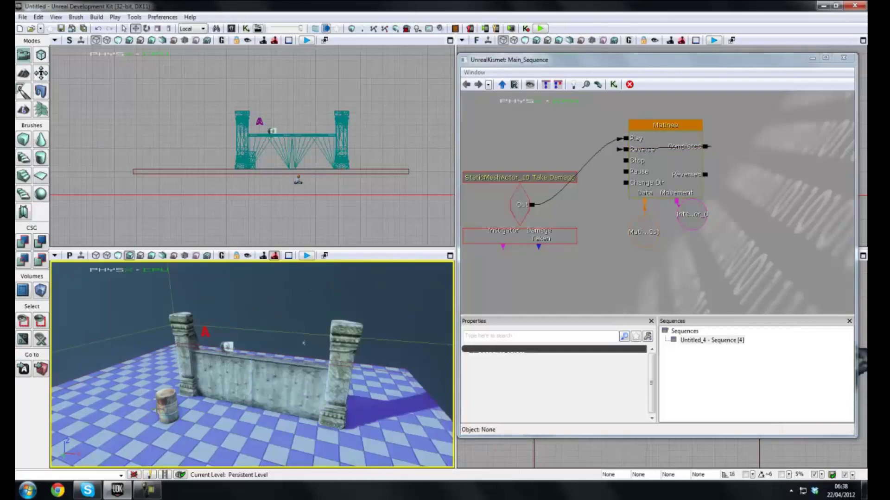
right_click(160, 404)
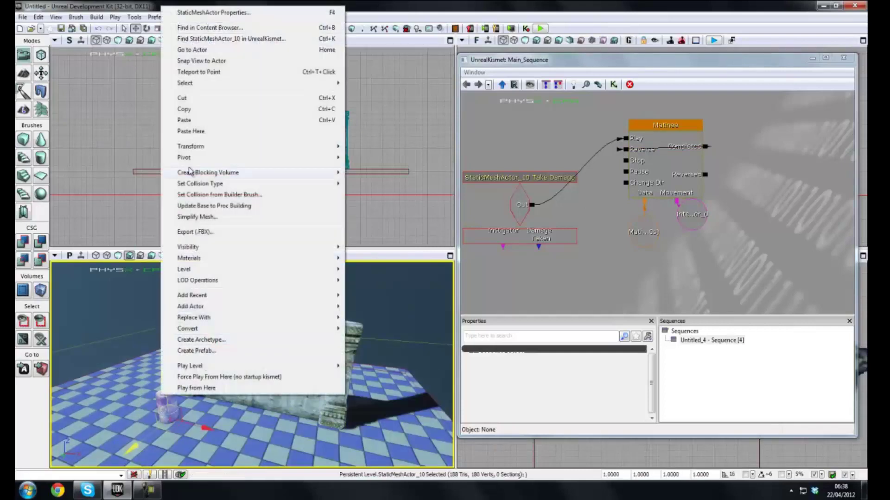
Set the Take Damage event's Max Trigger Count to 0 in its Sequence Event settings
click(514, 207)
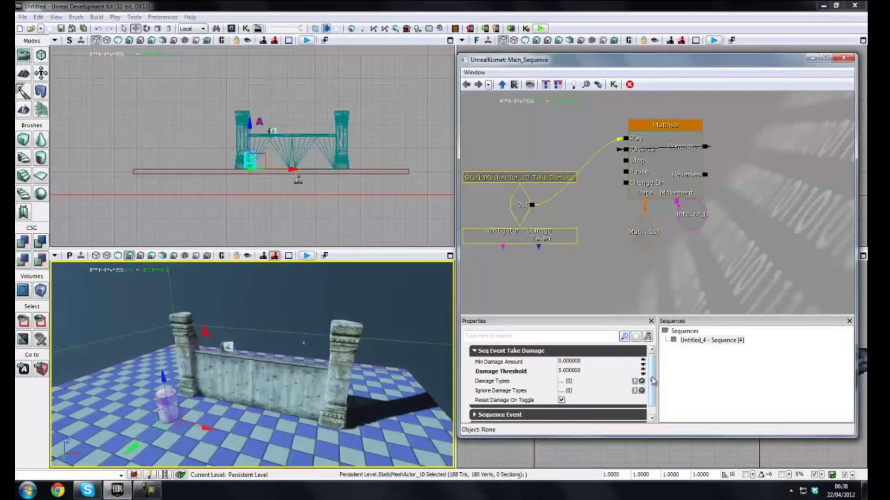
scroll(653, 381, down, 1)
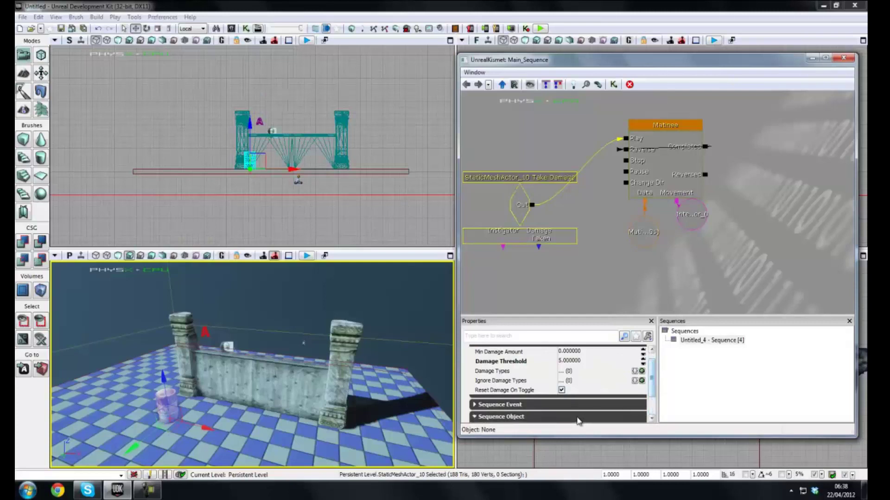
click(642, 404)
drag(652, 376, 654, 400)
click(563, 358)
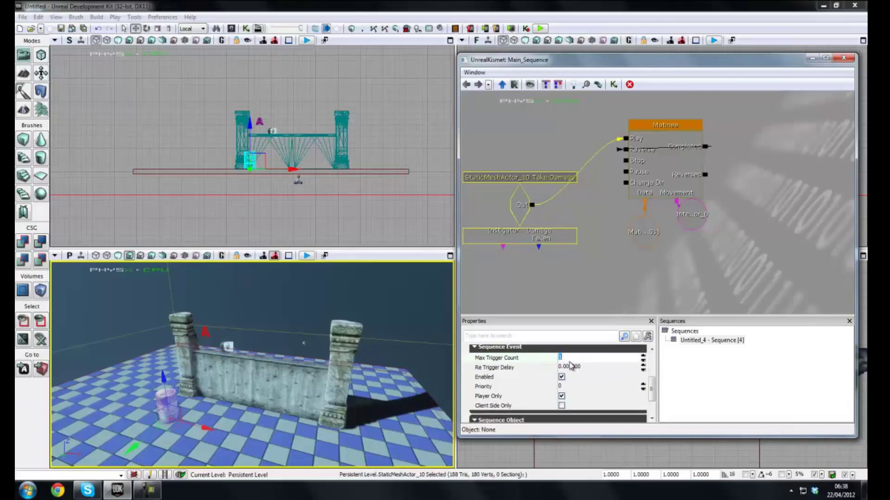
text(0)
Play-test the level by shooting the barrel repeatedly while watching the letter A move along the wall, and end the session
click(306, 256)
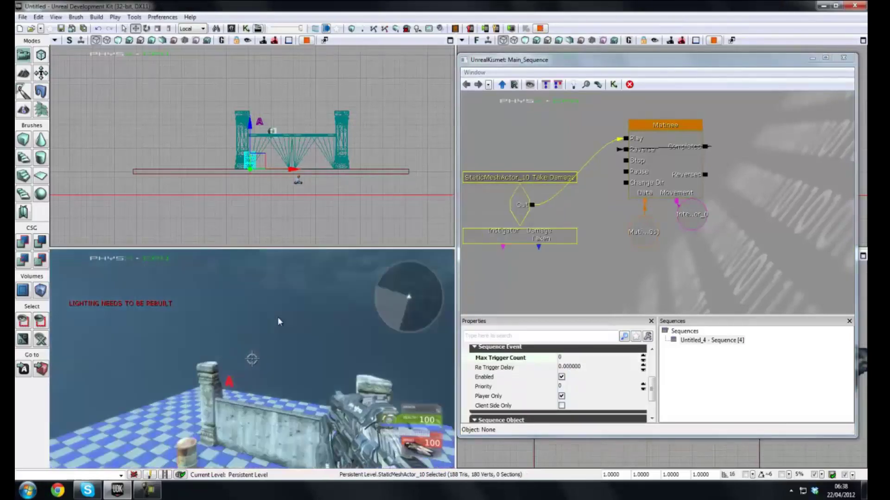
key(w)
right_click(239, 308)
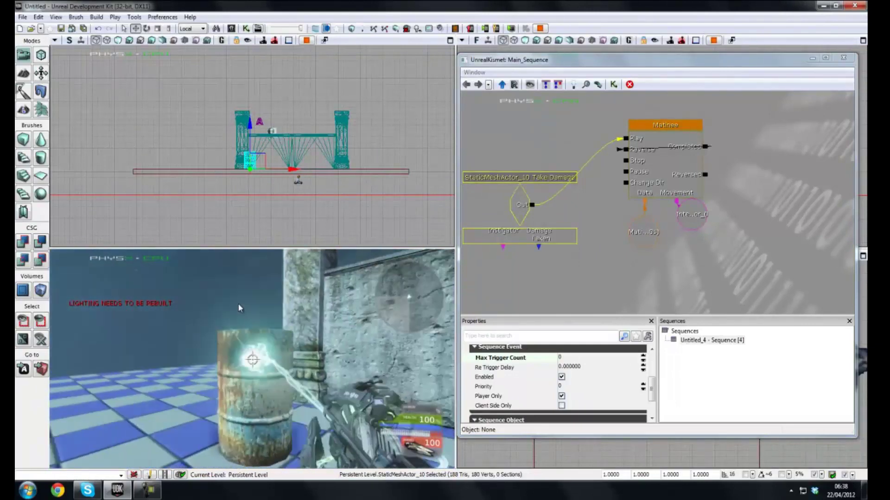
key(s)
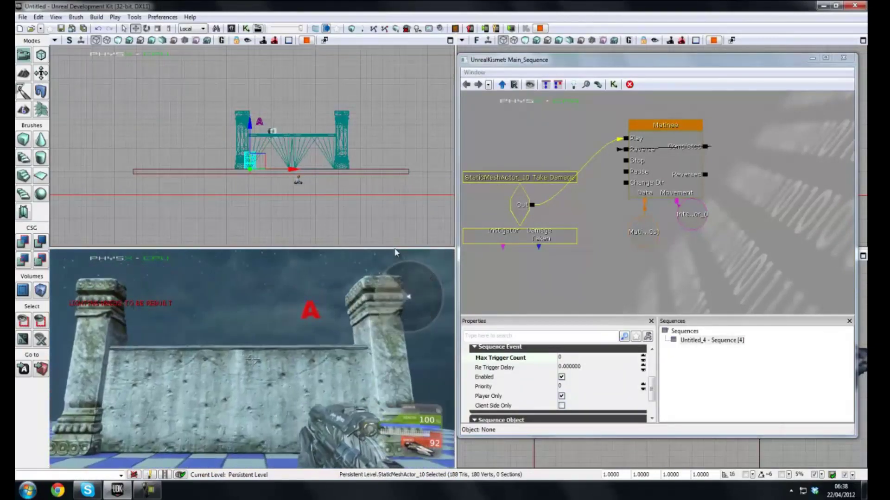
key(d)
key(w)
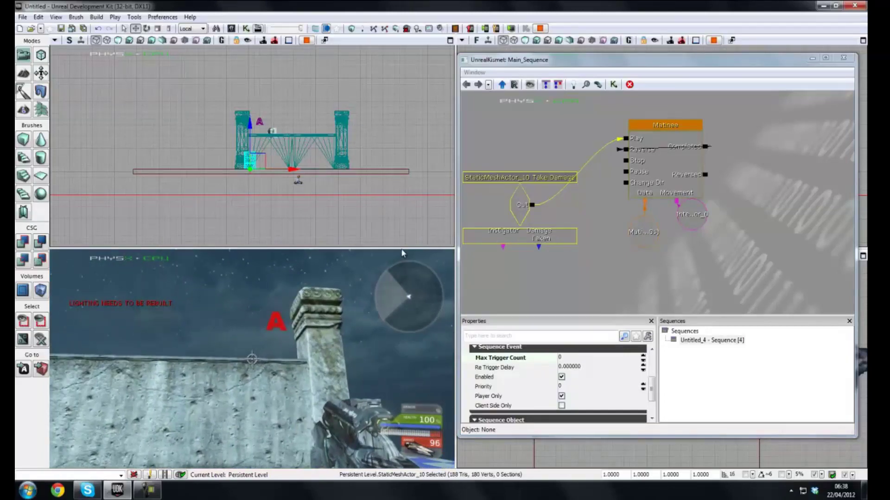
key(d)
key(d)
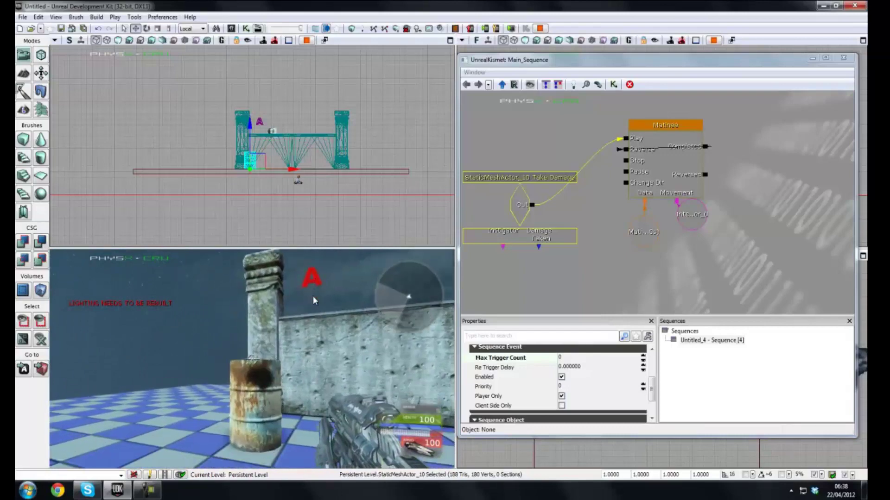
key(w)
key(d)
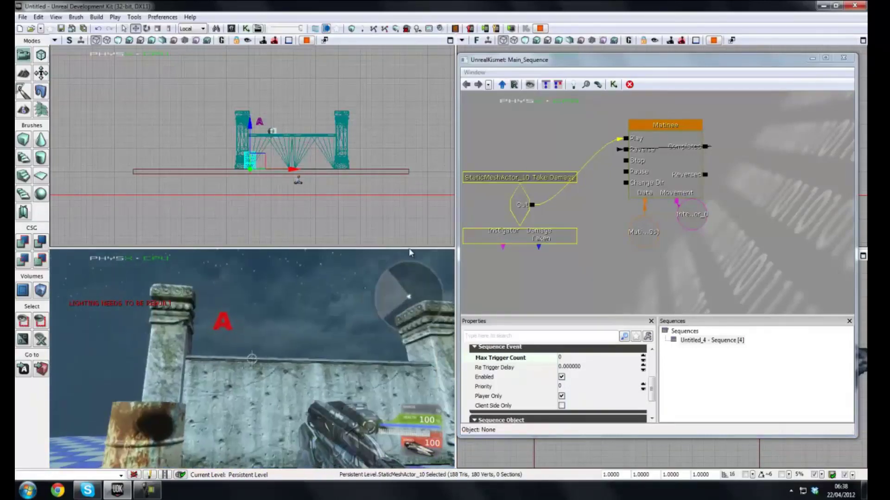
key(a)
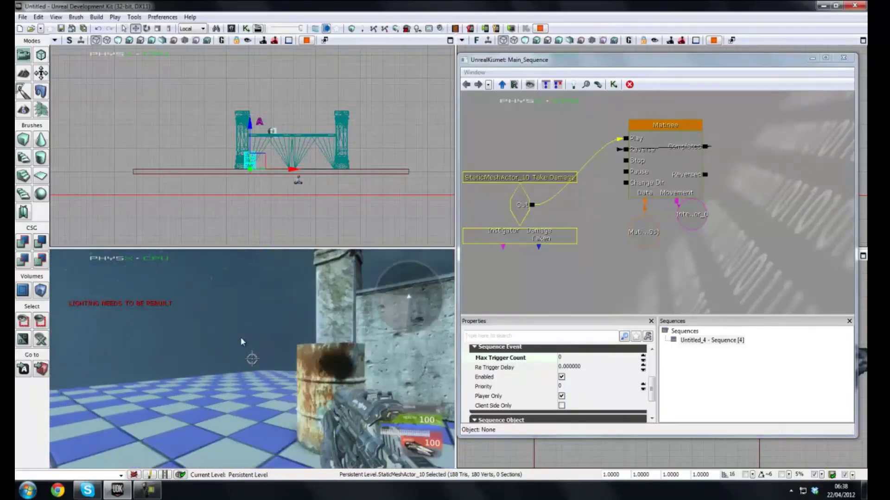
right_click(285, 339)
key(d)
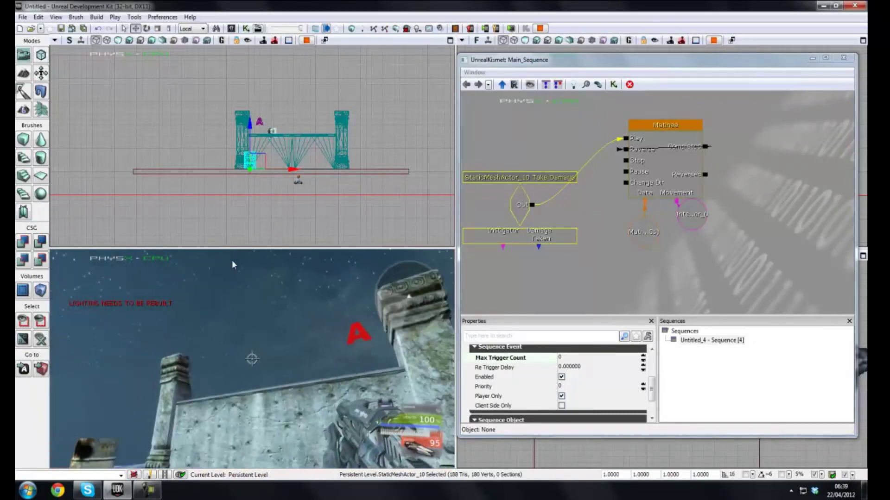
key(Escape)
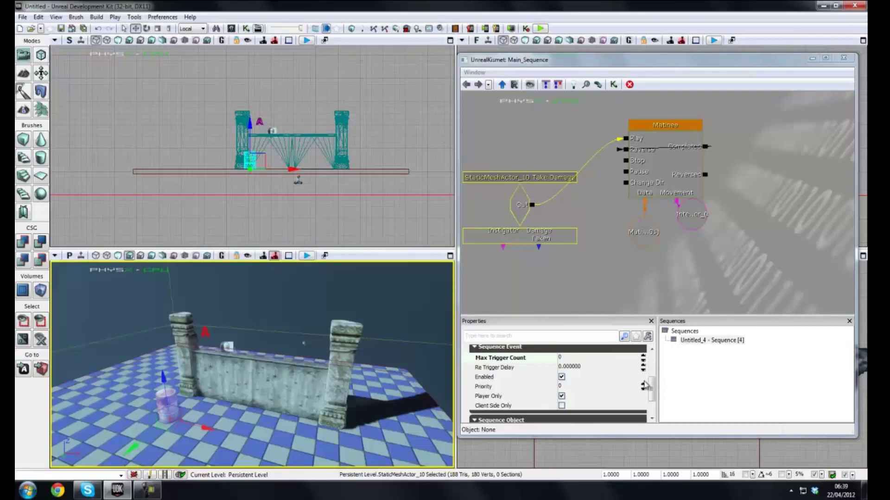
drag(654, 393, 654, 408)
scroll(579, 400, up, 3)
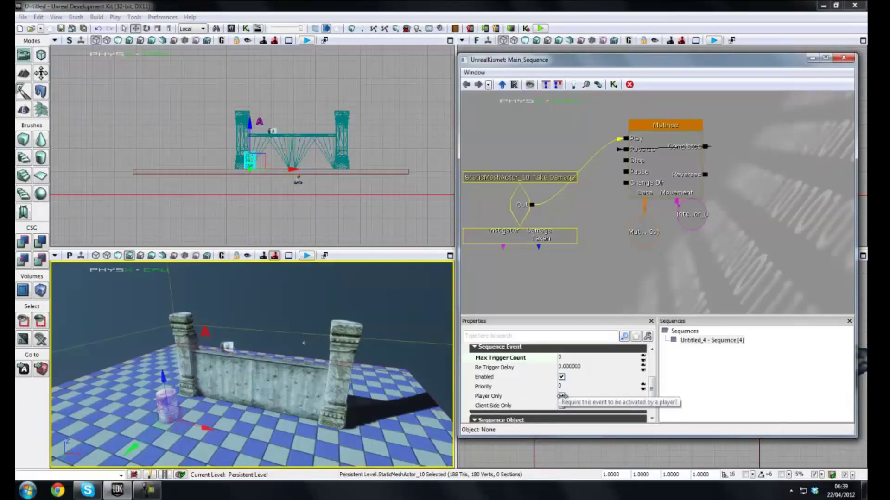
click(539, 271)
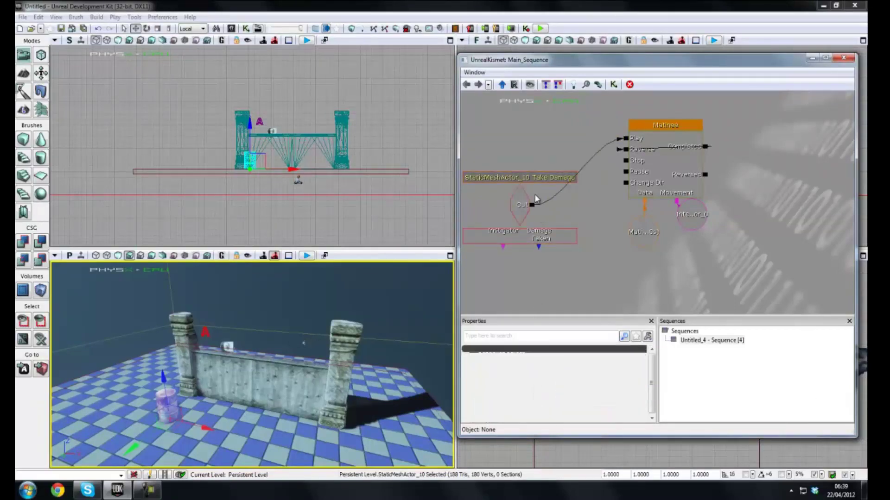
Add an entry to the Take Damage event's Damage Types, look through the available types and leave it at None
click(517, 205)
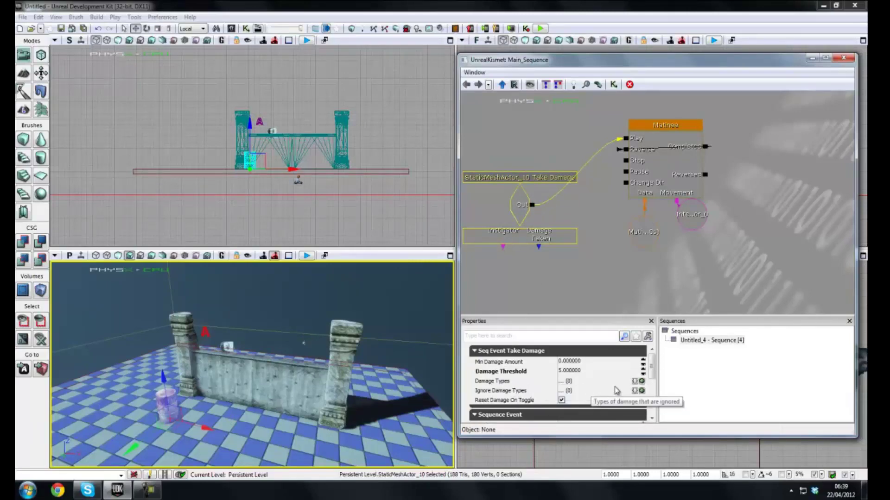
click(642, 381)
click(619, 391)
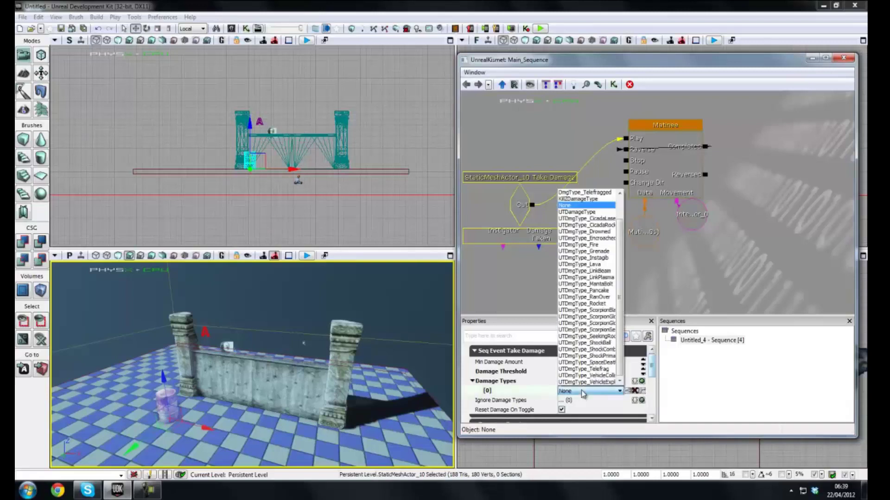
drag(620, 327, 620, 239)
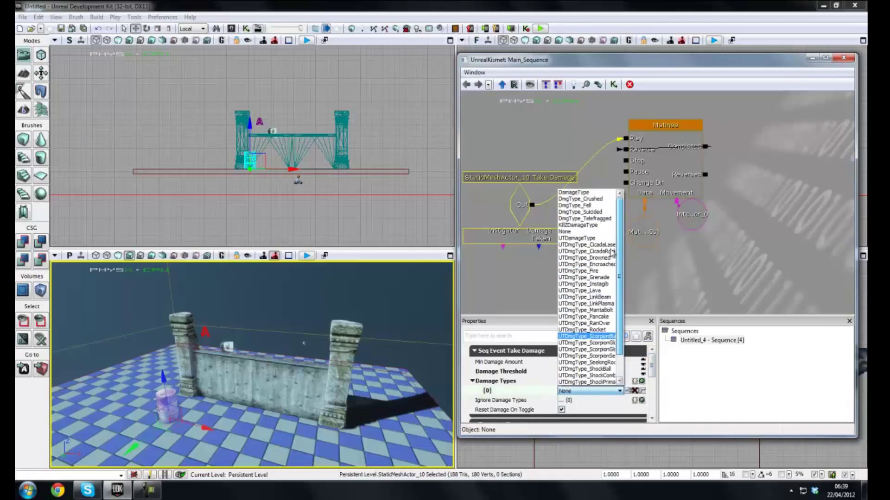
scroll(613, 254, down, 1)
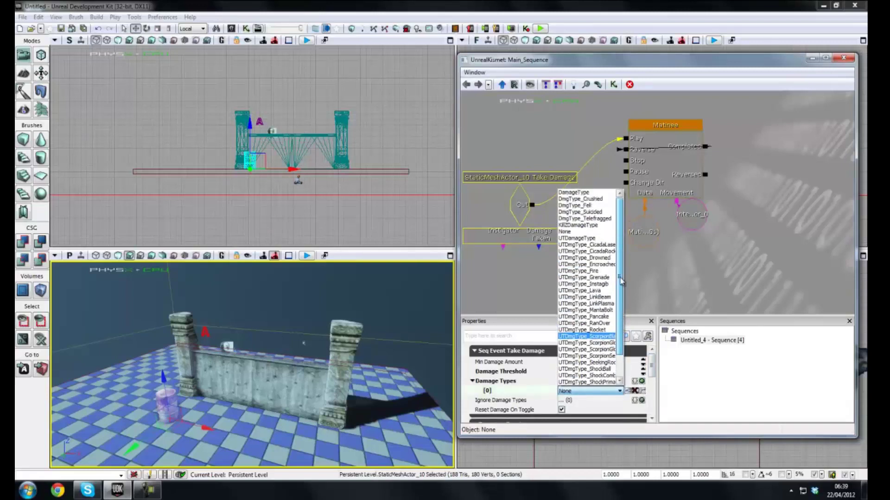
click(605, 394)
click(473, 381)
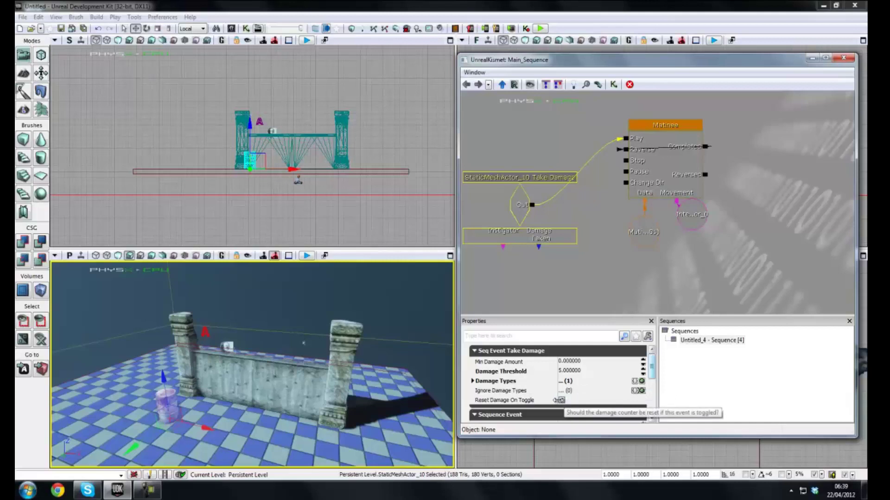
Add an entry to the Take Damage event's Ignore Damage Types and set it to UTDmgType_Rocket
click(642, 391)
click(620, 401)
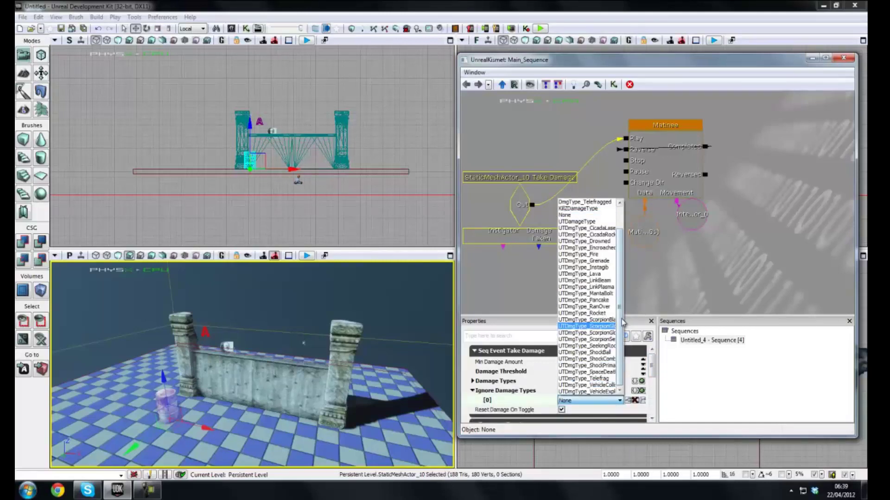
drag(621, 323, 620, 315)
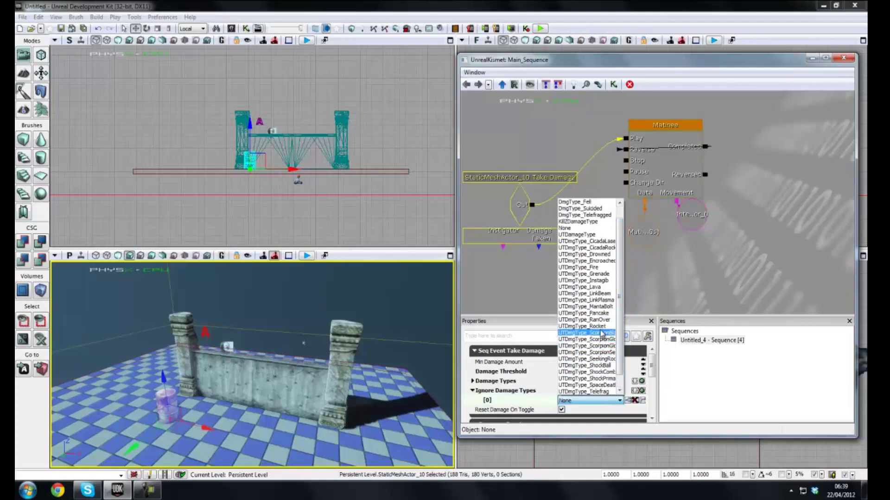
click(584, 326)
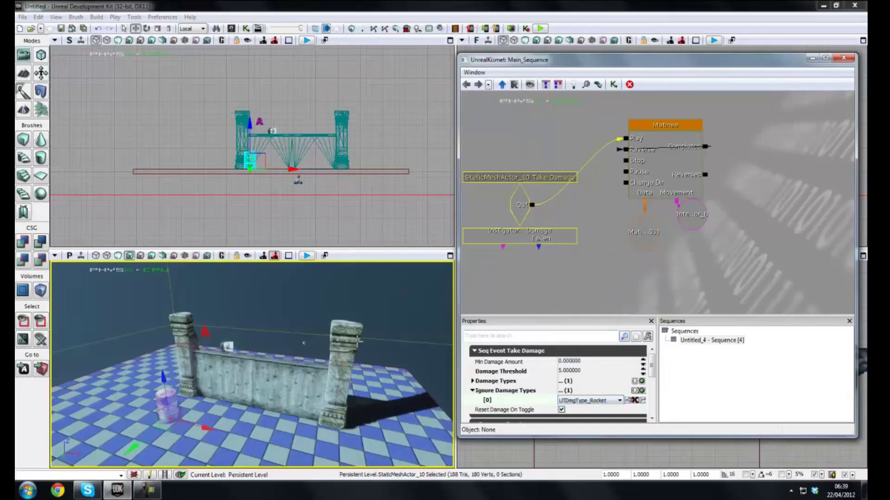
Play-test the level by shooting the barrel with the starting weapon's primary and alternate fire while watching the letter A, and end the session
click(307, 256)
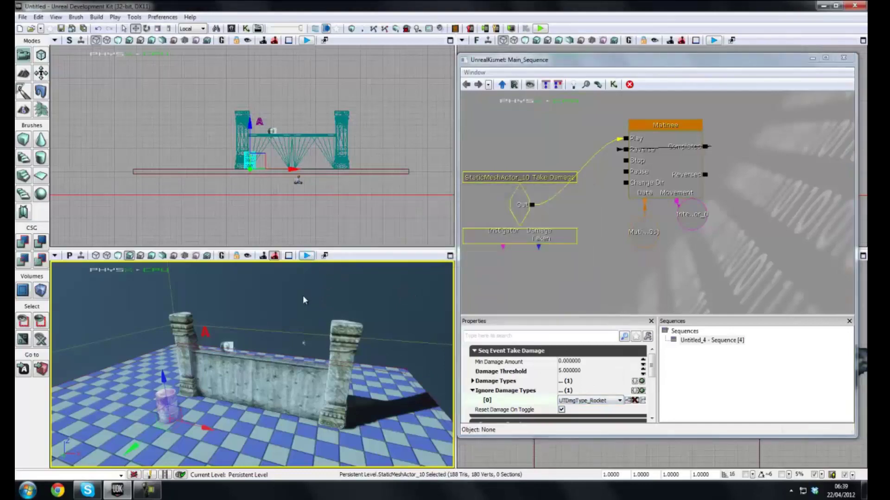
key(w)
click(219, 284)
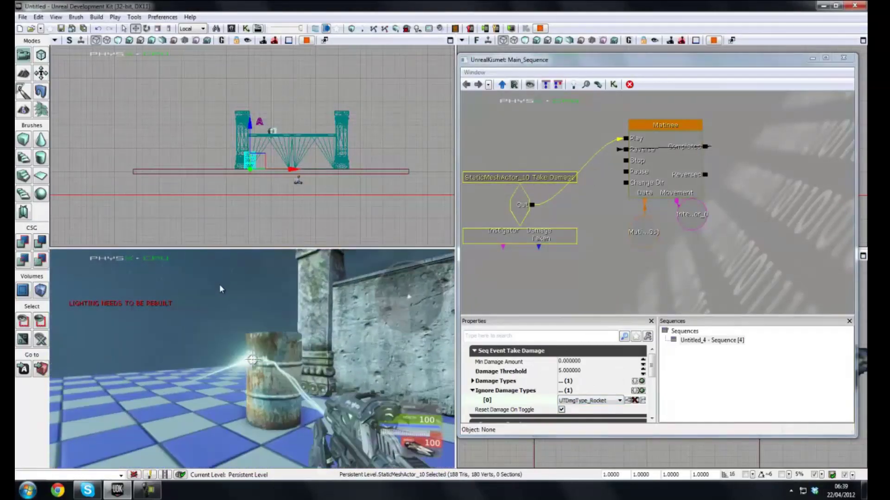
right_click(214, 316)
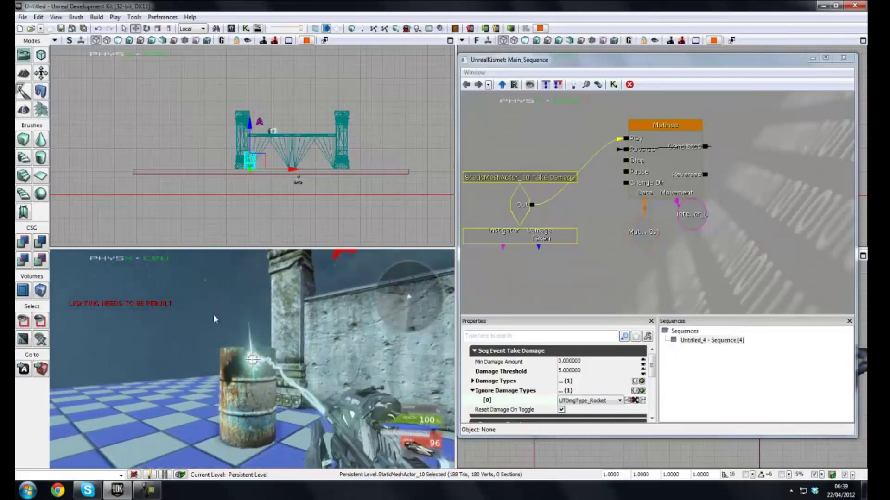
key(w)
key(s)
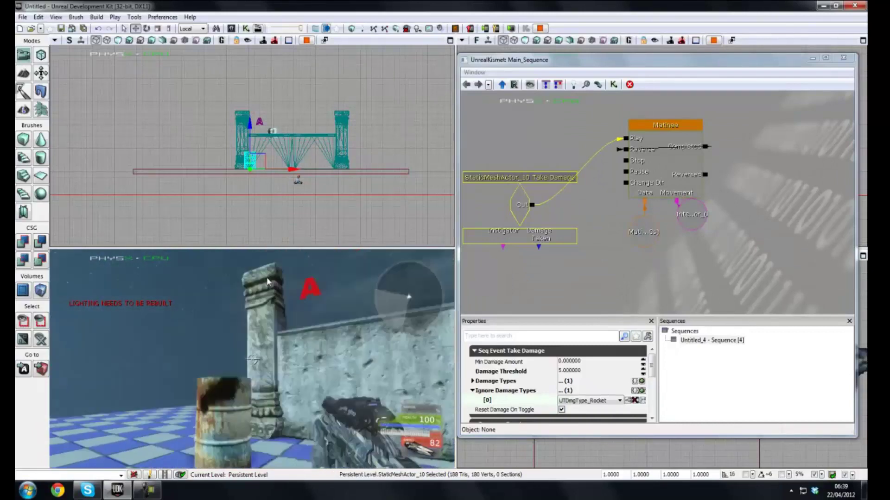
click(217, 349)
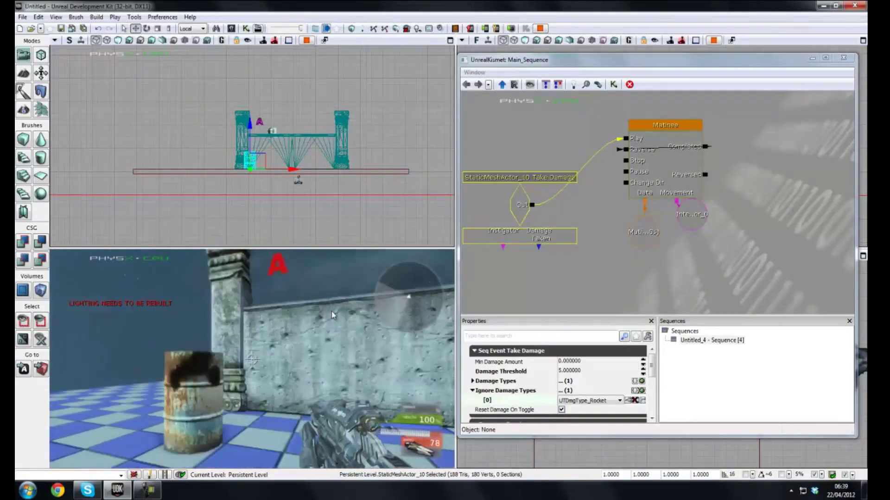
key(Escape)
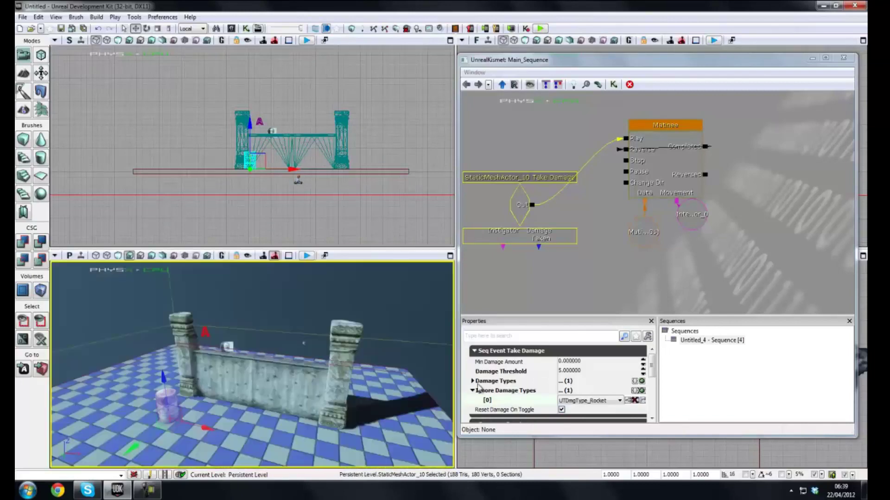
Empty the Take Damage event's Damage Types list and play-test the level by shooting the barrel with both fire modes of the starting weapon
click(473, 380)
click(634, 391)
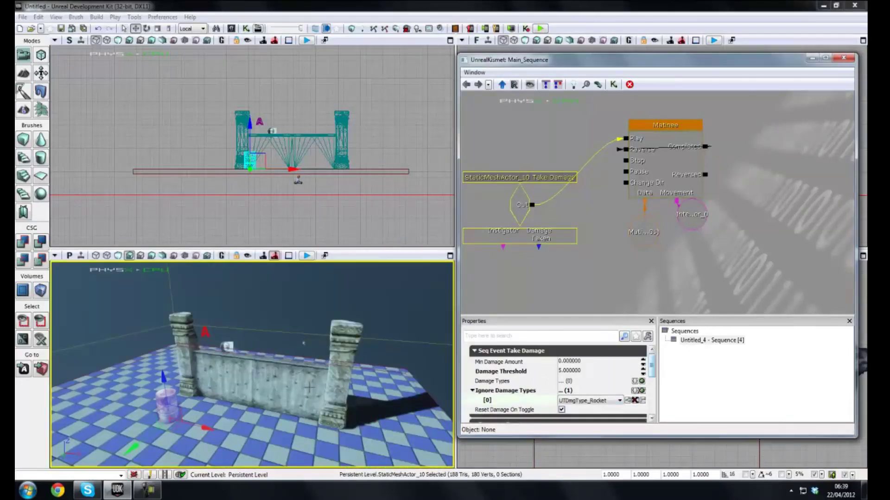
click(305, 258)
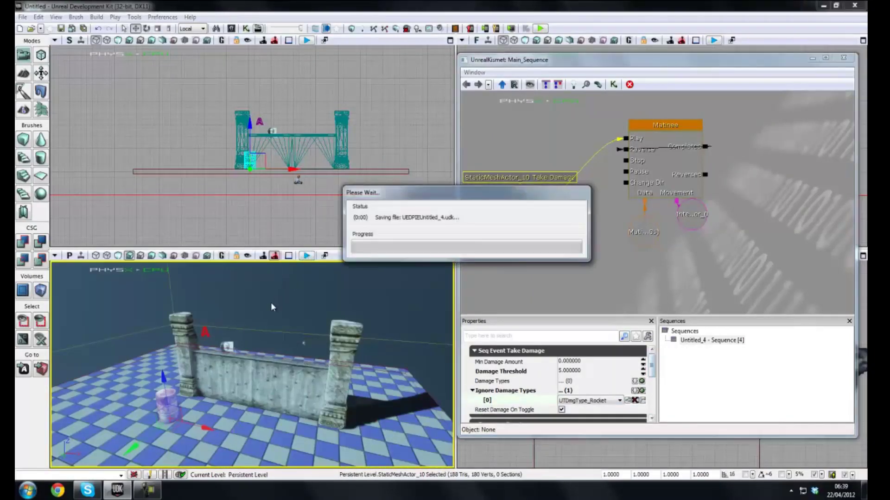
key(w)
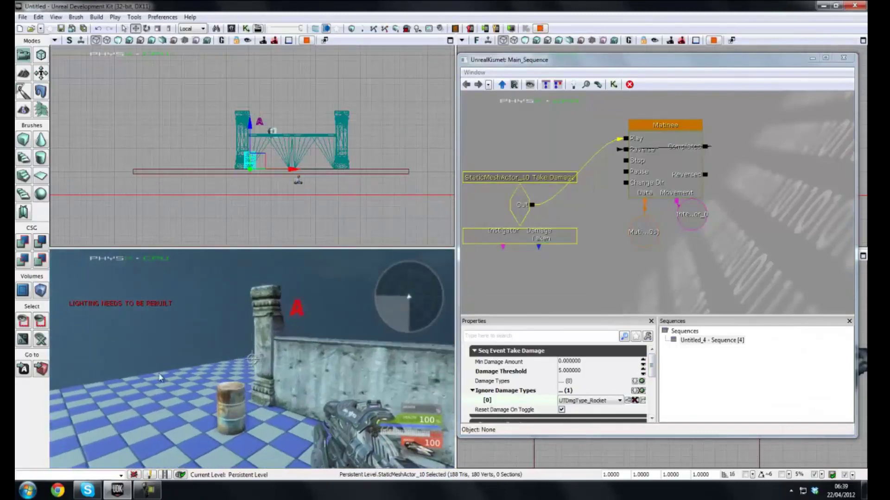
right_click(144, 364)
click(146, 360)
key(w)
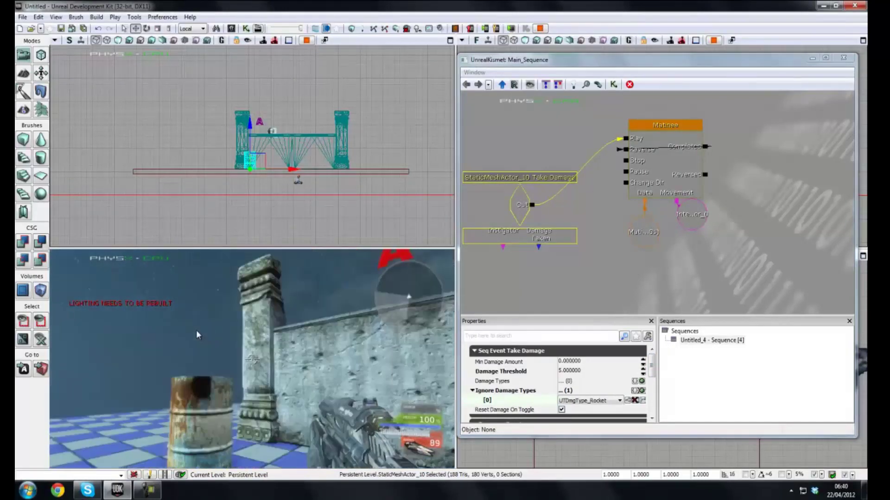
key(s)
Try to obtain all weapons with the in-game console command /allweapons and cycle through the carried weapons to find the rocket launcher
key(Tab)
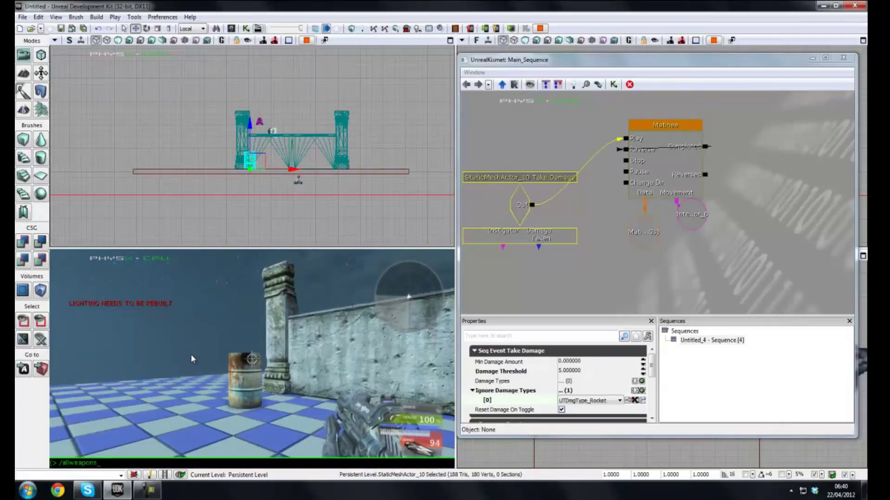
text(/allweapons)
key(Return)
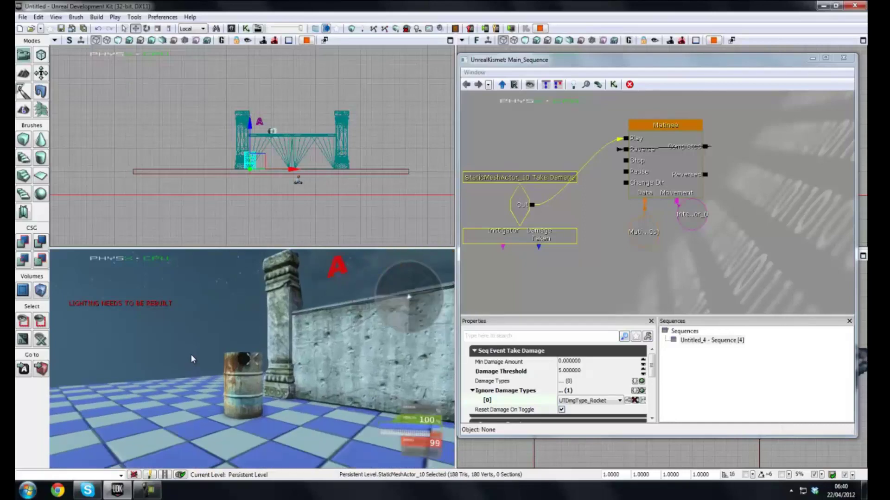
scroll(191, 355, up, 1)
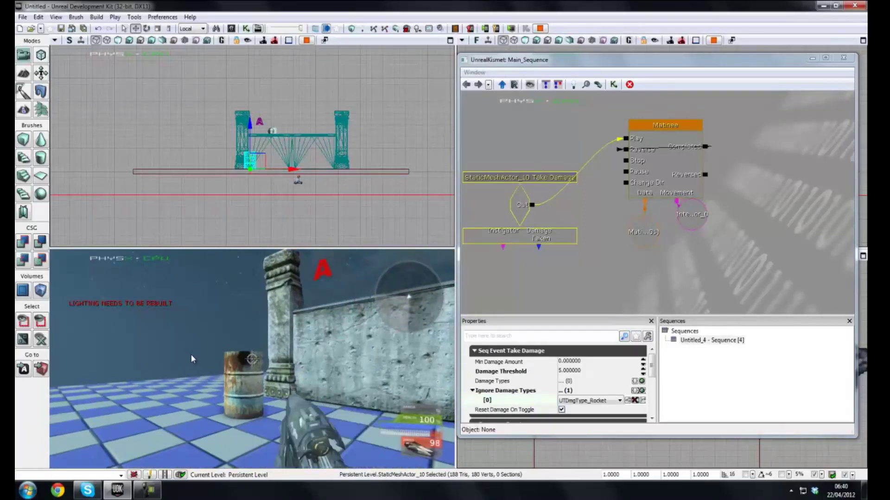
scroll(190, 354, up, 1)
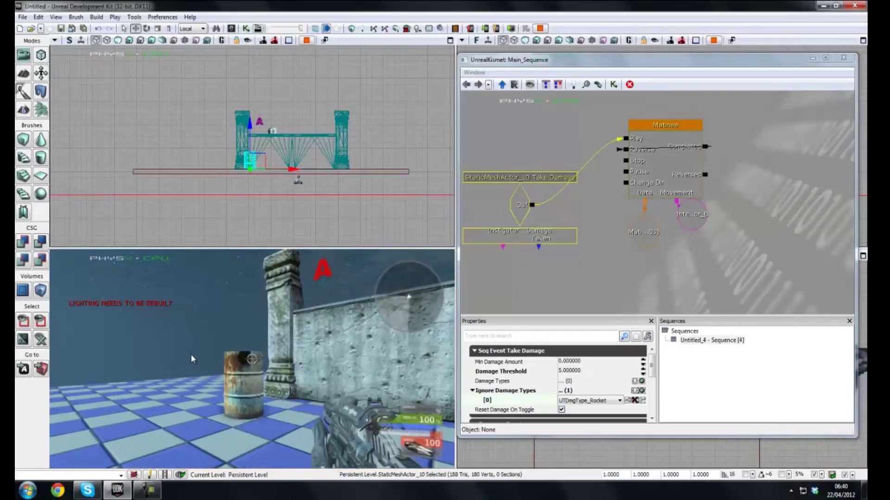
scroll(191, 355, up, 1)
Run the in-game console command allweapons without the slash and equip the rocket launcher
key(Tab)
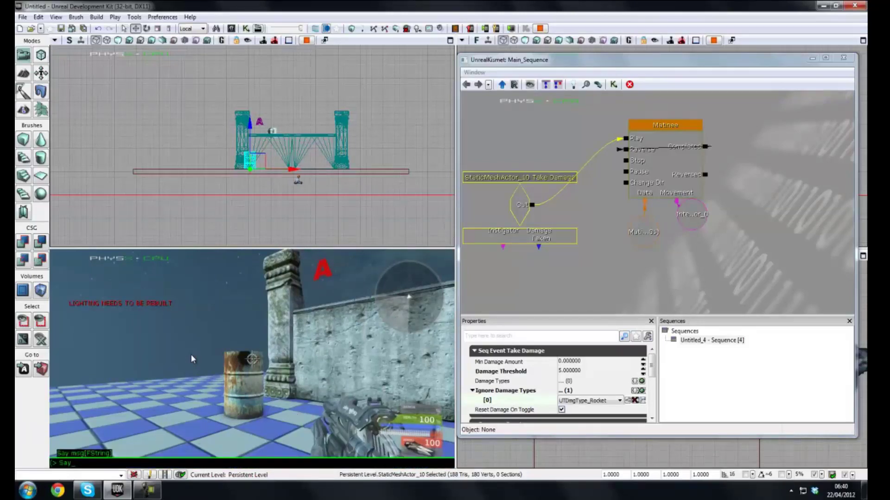
text(allweapons)
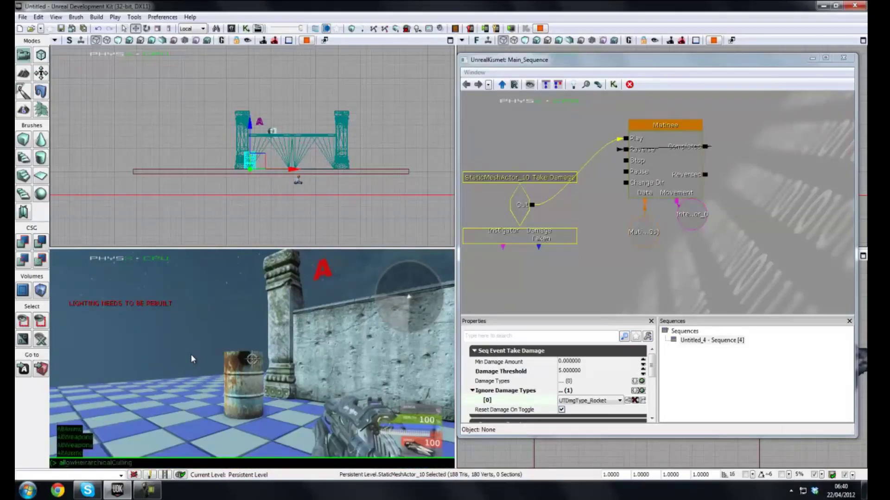
key(Return)
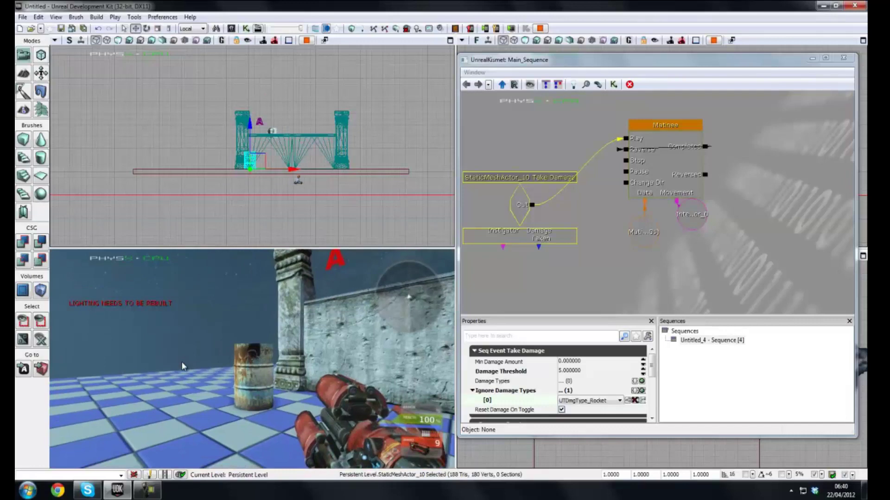
Fire several rockets at the barrel to test the ignored rocket damage type while watching the letter A, and end the play session
click(182, 363)
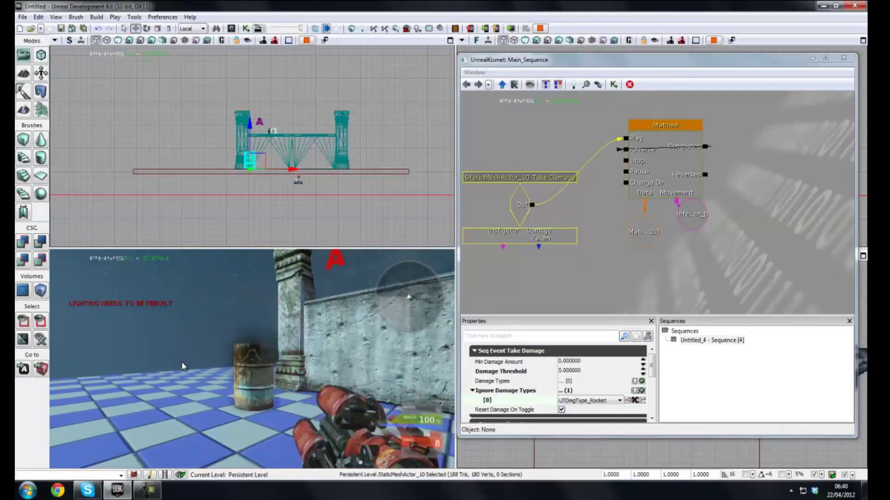
click(182, 363)
click(181, 362)
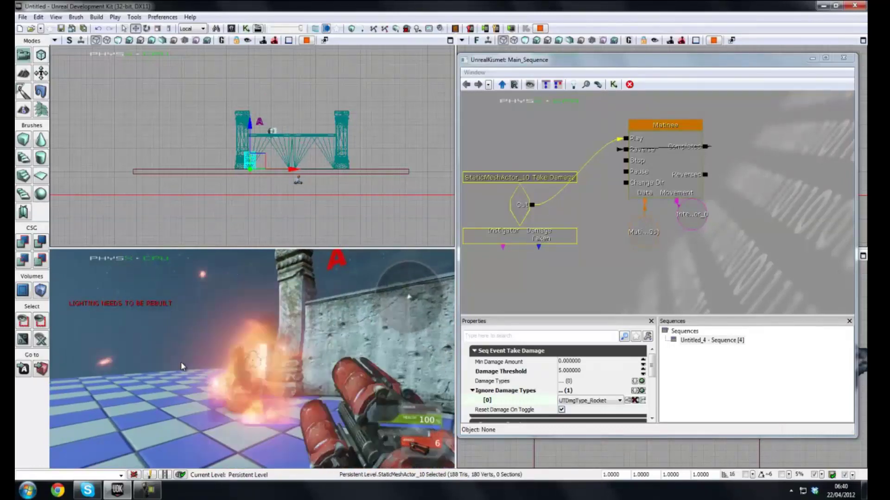
click(180, 362)
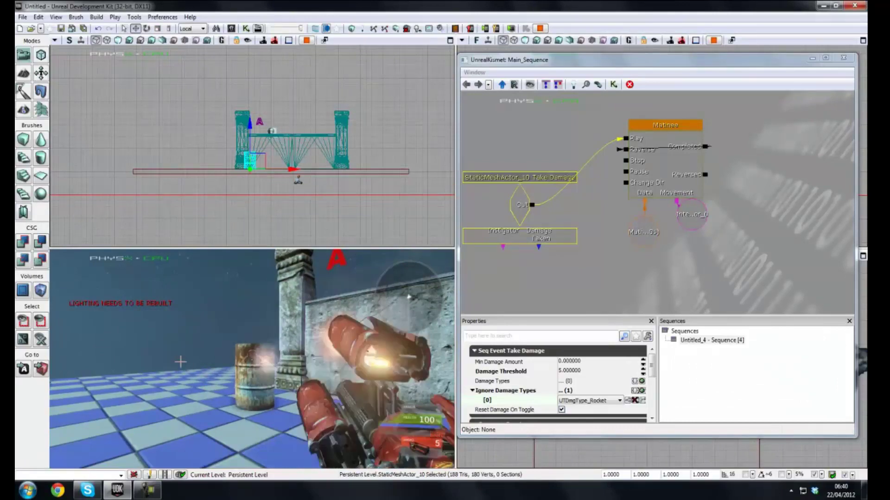
key(Escape)
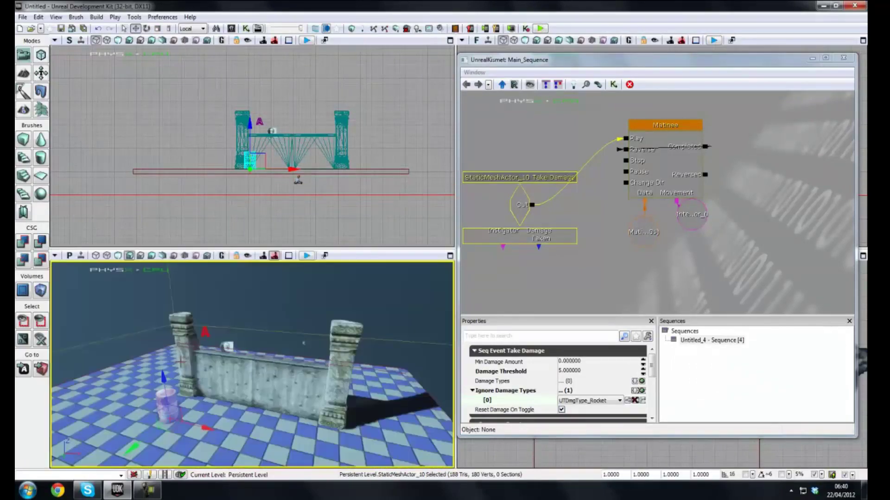